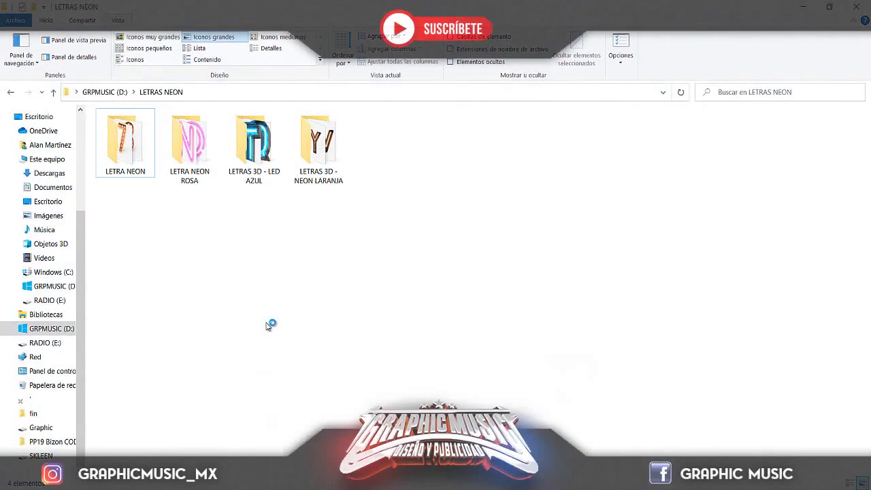
Step: Open the LETRA NEON folder and preview the marquee A and the next two letters
{"action": "double_click", "coordinate": [126, 154]}
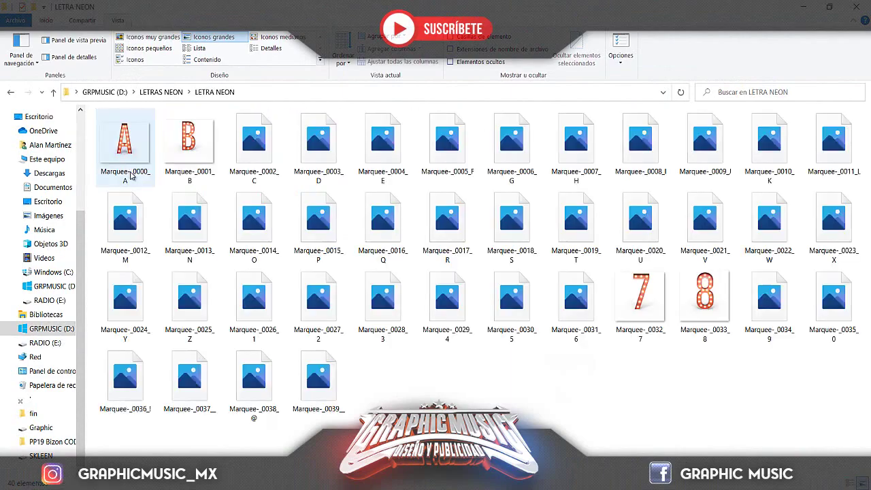
{"action": "double_click", "coordinate": [135, 141]}
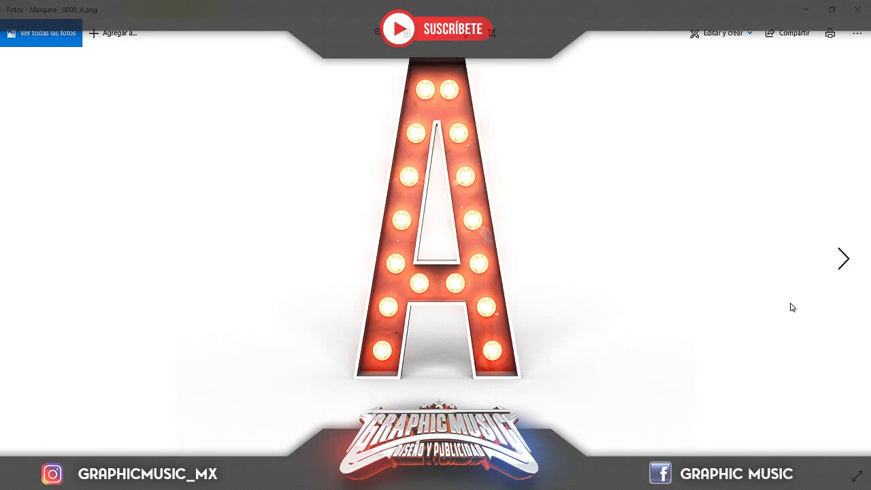
{"action": "left_click", "coordinate": [840, 267]}
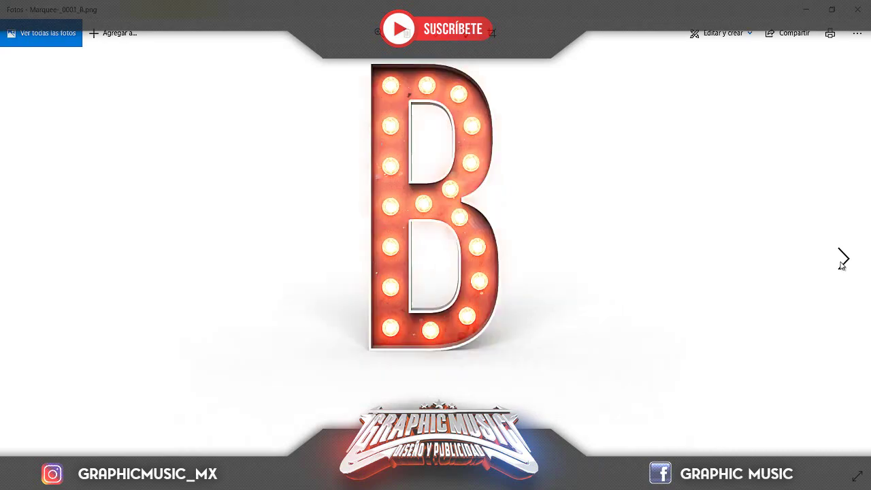
{"action": "left_click", "coordinate": [840, 267]}
{"action": "left_click", "coordinate": [858, 8]}
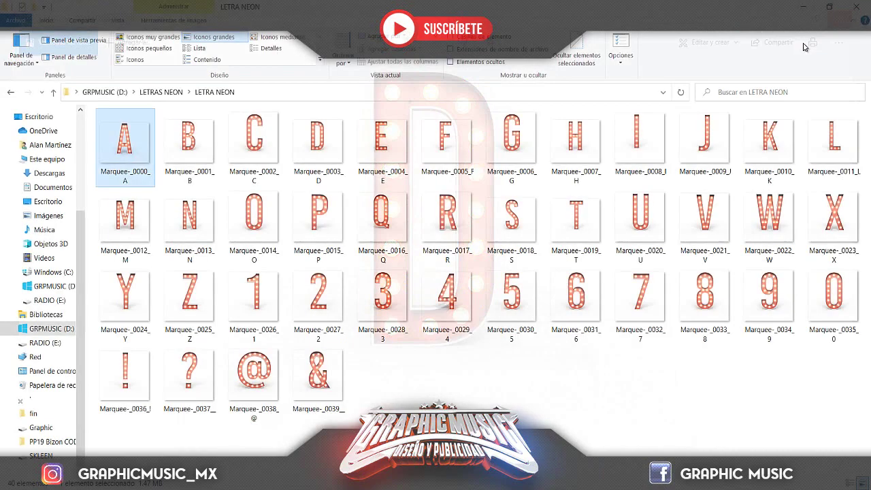
Step: Preview the marquee number 1 image and zoom in to inspect the Z
{"action": "double_click", "coordinate": [261, 293]}
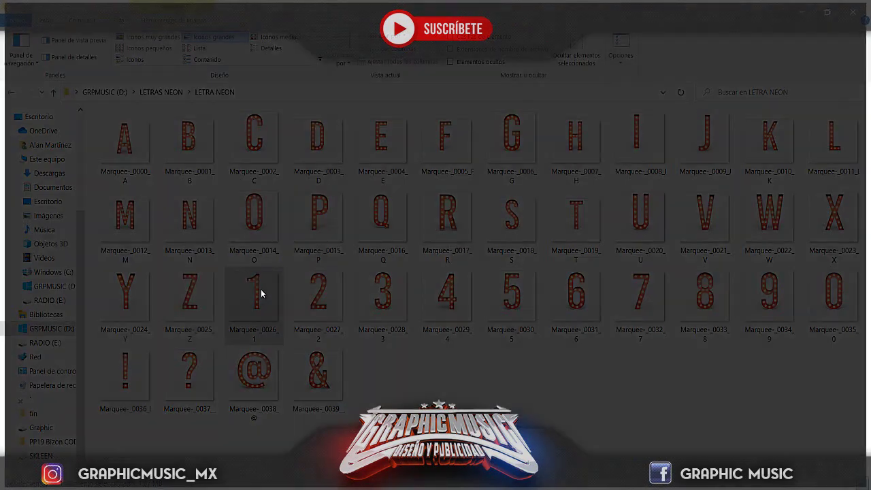
{"action": "scroll", "coordinate": [440, 209], "scroll_direction": "up", "scroll_amount": 1}
{"action": "scroll", "coordinate": [469, 228], "scroll_direction": "down", "scroll_amount": 1}
{"action": "scroll", "coordinate": [469, 230], "scroll_direction": "up", "scroll_amount": 1}
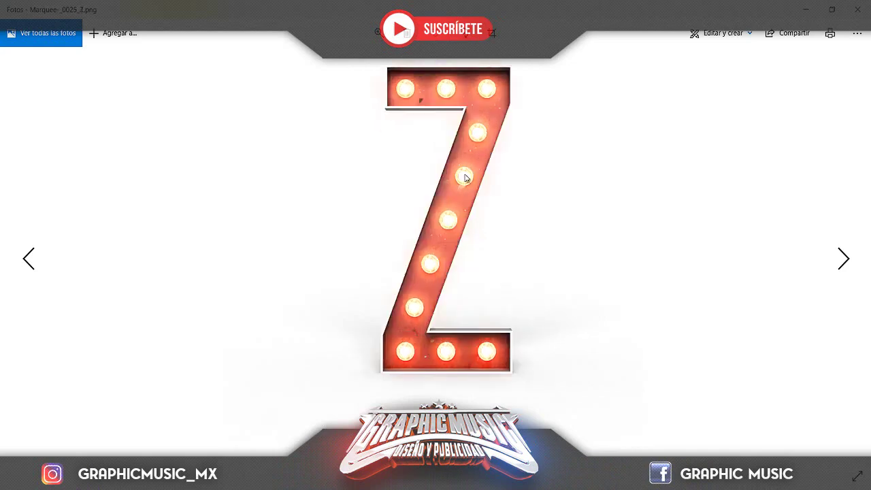
{"action": "mouse_move", "coordinate": [332, 69]}
{"action": "left_mouse_down"}
{"action": "mouse_move", "coordinate": [360, 65]}
{"action": "mouse_move", "coordinate": [327, 65]}
{"action": "left_mouse_up"}
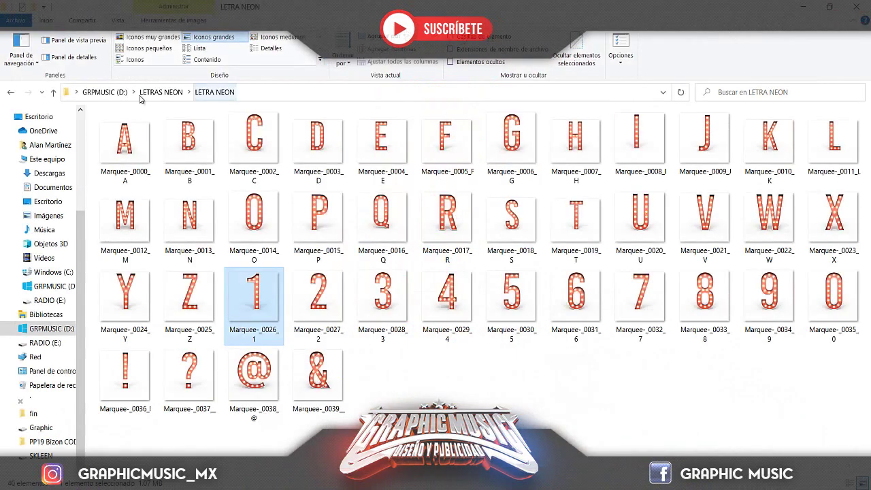
{"action": "left_click", "coordinate": [10, 92]}
Step: Open LETRA NEON ROSA and browse the pink neon characters, zooming in on the neon 2
{"action": "double_click", "coordinate": [208, 153]}
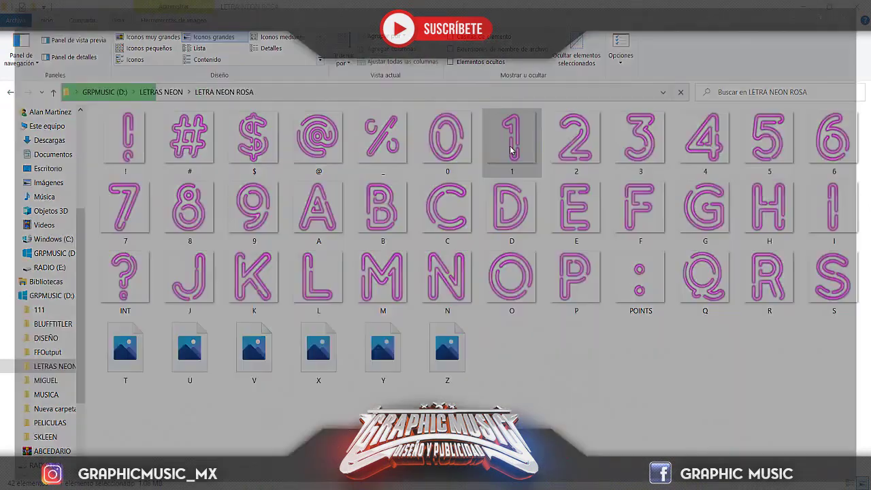
{"action": "key", "text": "Right"}
{"action": "key", "text": "Right"}
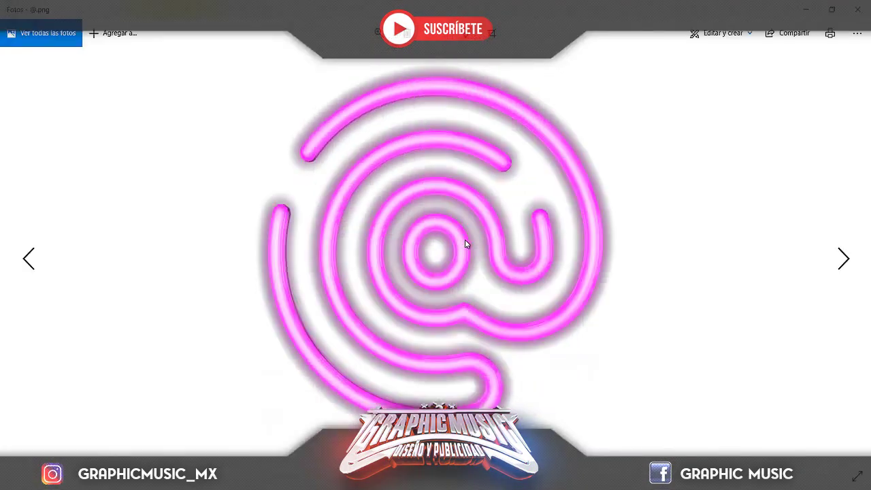
{"action": "key", "text": "Left"}
{"action": "key", "text": "Right"}
{"action": "key", "text": "Right"}
{"action": "key", "text": "Right"}
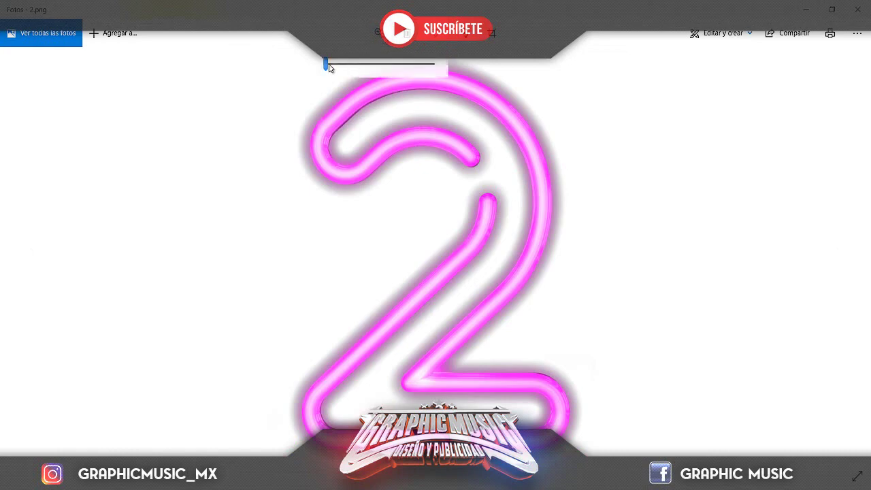
{"action": "mouse_move", "coordinate": [329, 68]}
{"action": "left_mouse_down"}
{"action": "mouse_move", "coordinate": [340, 66]}
{"action": "mouse_move", "coordinate": [307, 67]}
{"action": "left_mouse_up"}
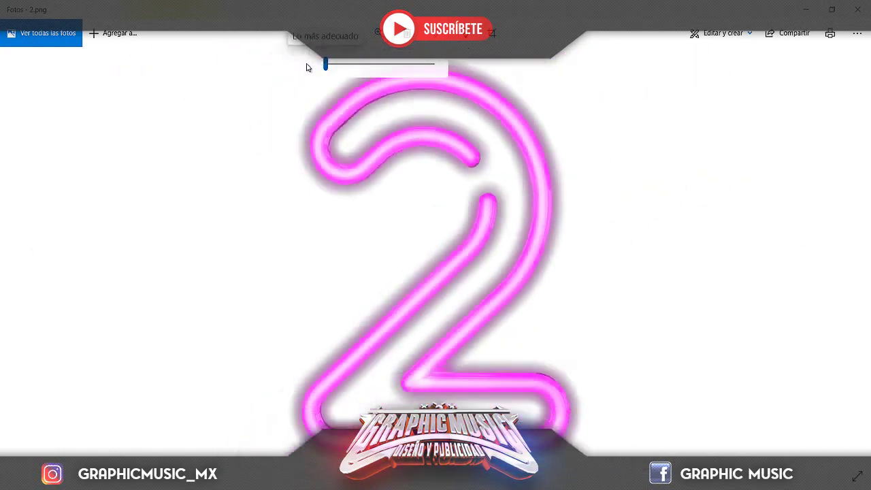
{"action": "left_click", "coordinate": [858, 9]}
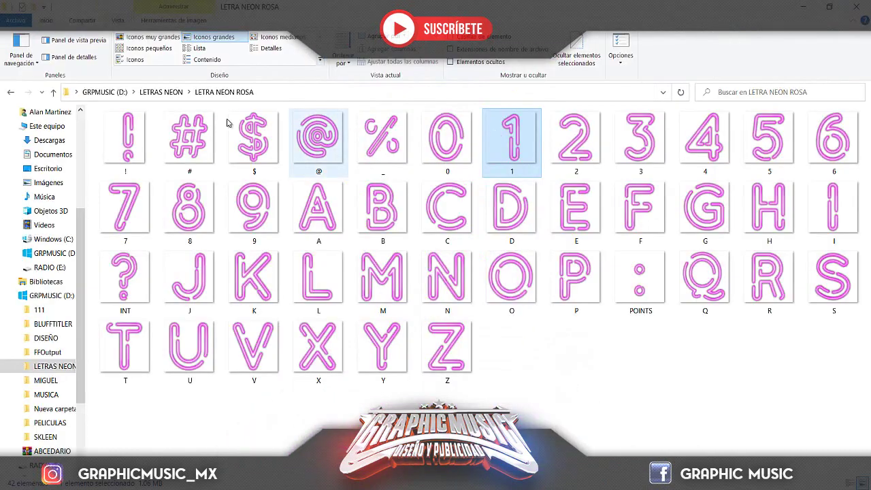
Step: Open LETRAS 3D - LED AZUL and browse the blue LED images starting from number 1
{"action": "left_click", "coordinate": [11, 92]}
{"action": "double_click", "coordinate": [271, 154]}
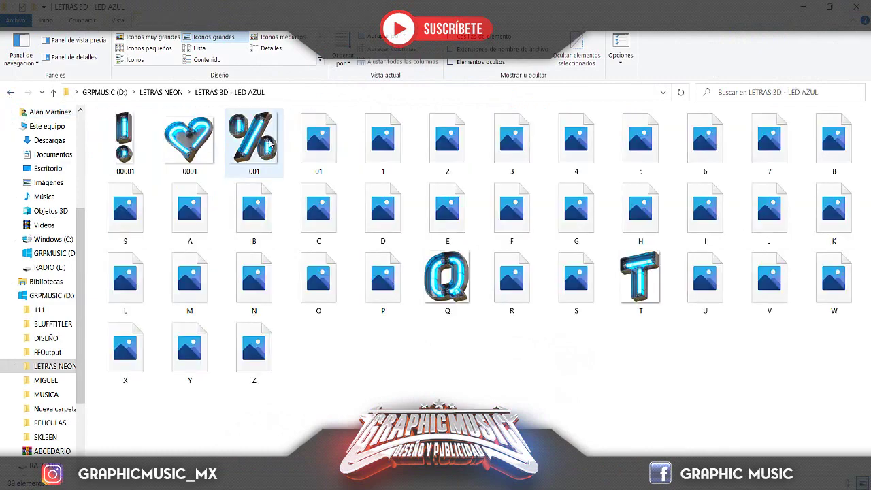
{"action": "double_click", "coordinate": [389, 145]}
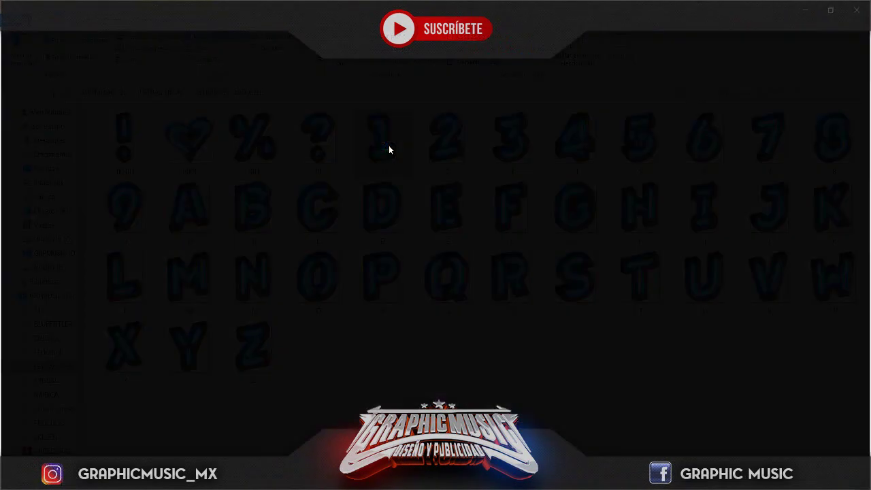
{"action": "left_click", "coordinate": [845, 262]}
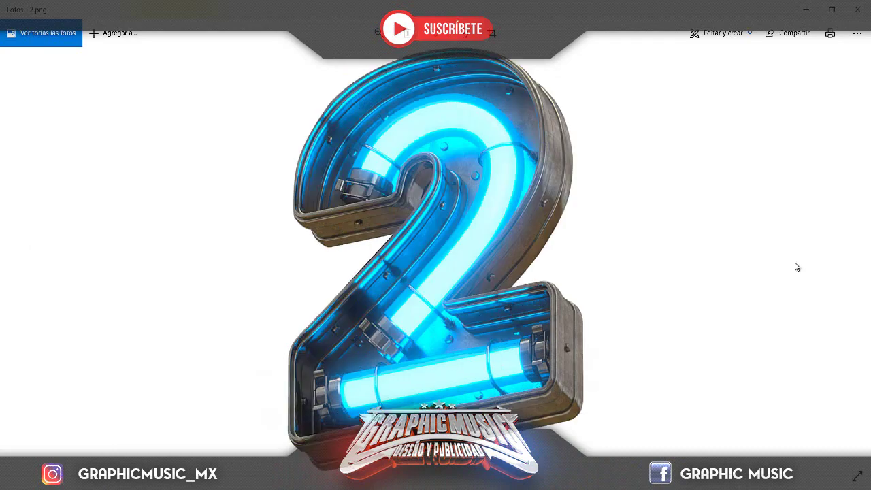
{"action": "key", "text": "Left"}
{"action": "key", "text": "Left"}
{"action": "key", "text": "Right"}
{"action": "key", "text": "Right"}
{"action": "key", "text": "Right"}
{"action": "key", "text": "Right"}
{"action": "key", "text": "Right"}
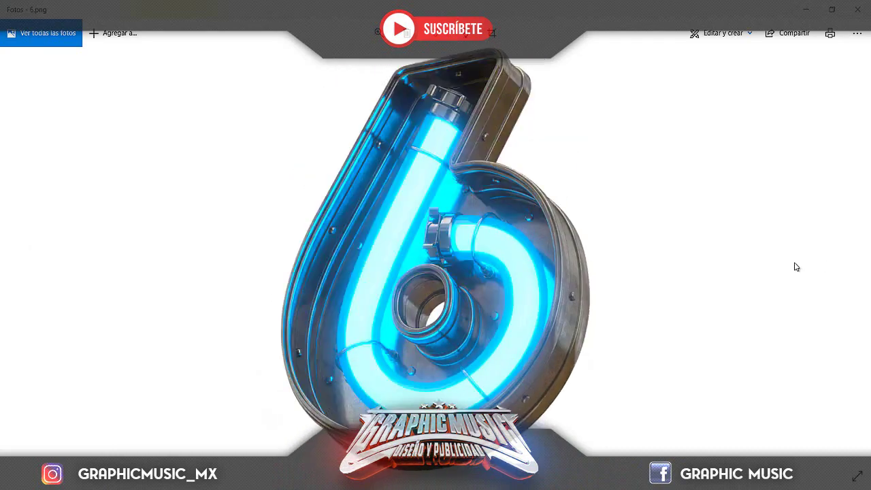
{"action": "key", "text": "Right"}
{"action": "key", "text": "Right"}
{"action": "key", "text": "Right"}
{"action": "key", "text": "Right"}
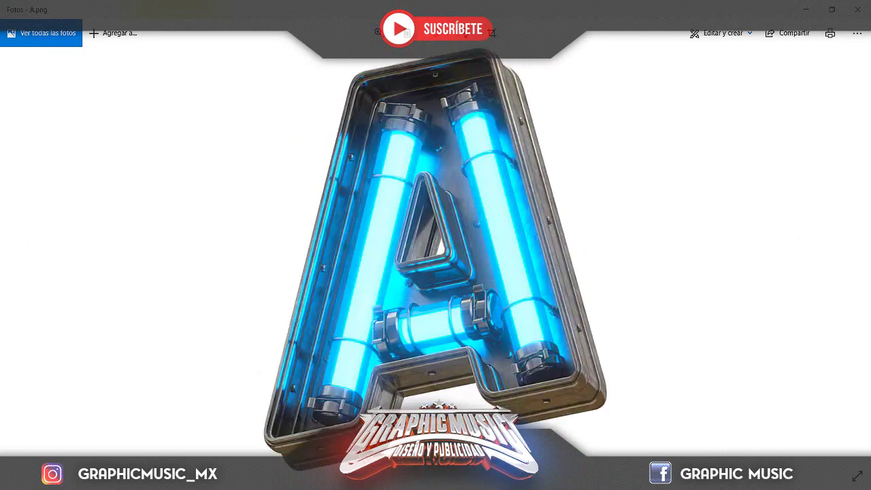
{"action": "left_click", "coordinate": [858, 9]}
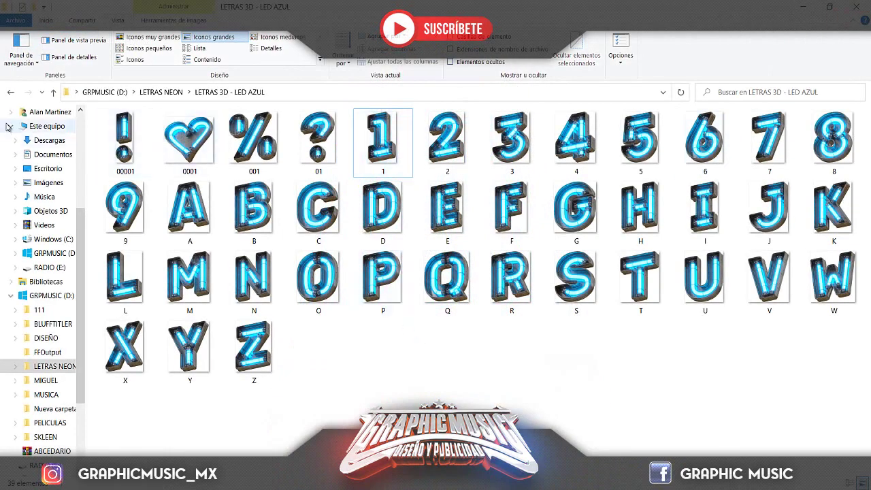
{"action": "left_click", "coordinate": [10, 92]}
Step: Open LETRAS 3D - NEON LARANJA and inspect the orange neon D and A up close
{"action": "double_click", "coordinate": [313, 145]}
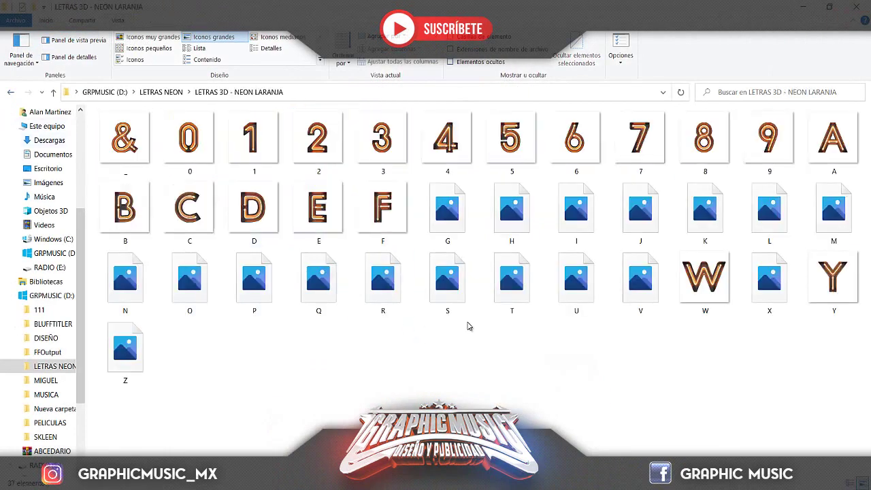
{"action": "double_click", "coordinate": [253, 205]}
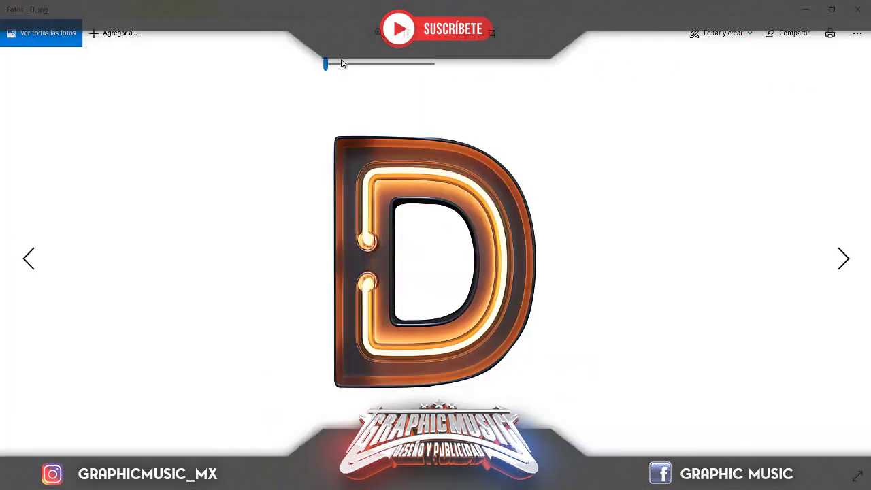
{"action": "left_click_drag", "start_coordinate": [342, 64], "coordinate": [306, 71]}
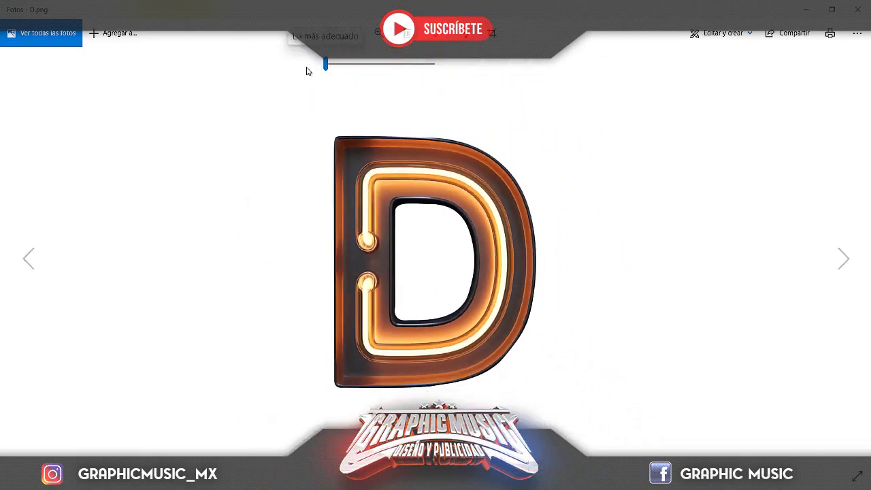
{"action": "key", "text": "Left"}
{"action": "key", "text": "Left"}
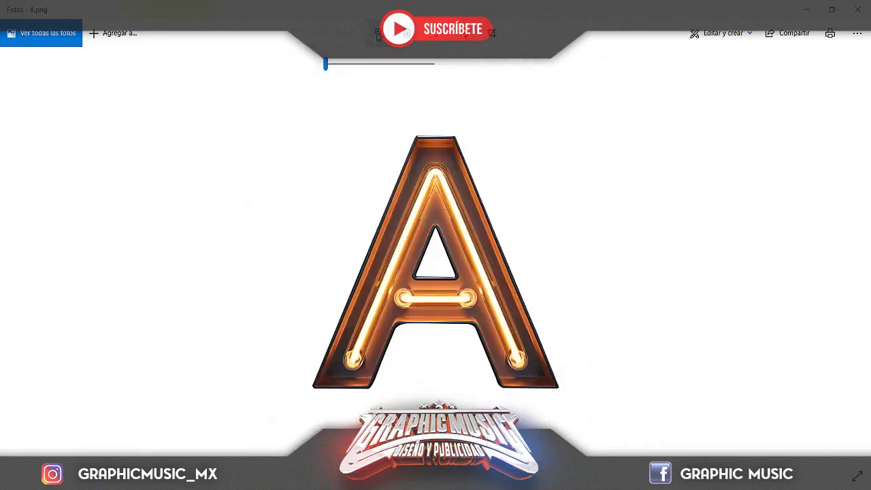
{"action": "mouse_move", "coordinate": [331, 68]}
{"action": "left_mouse_down"}
{"action": "mouse_move", "coordinate": [389, 65]}
{"action": "mouse_move", "coordinate": [298, 69]}
{"action": "left_mouse_up"}
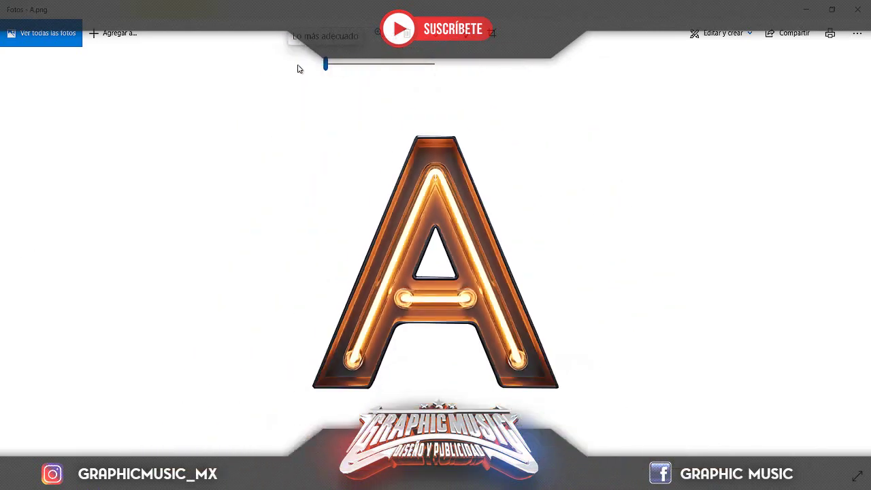
{"action": "left_click", "coordinate": [857, 9]}
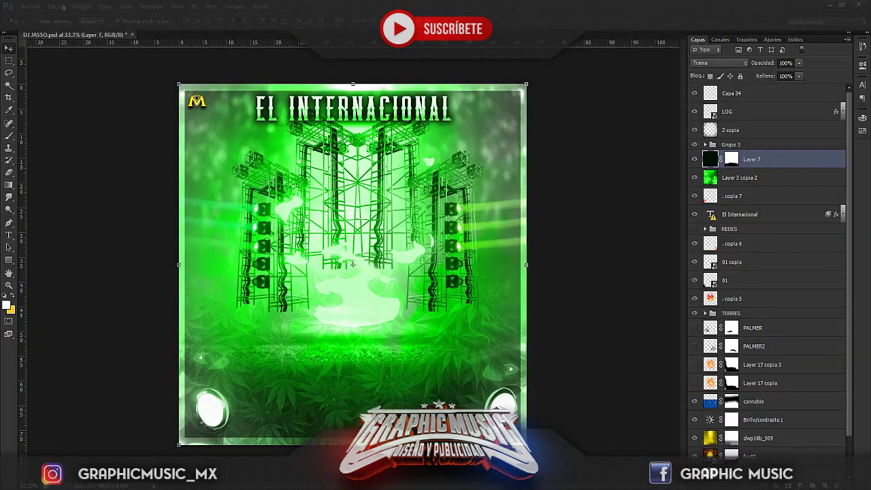
Step: Place Marquee-_0006_G from the LETRA NEON folder on GRPMUSIC (D:) into the flyer
{"action": "left_click", "coordinate": [30, 6]}
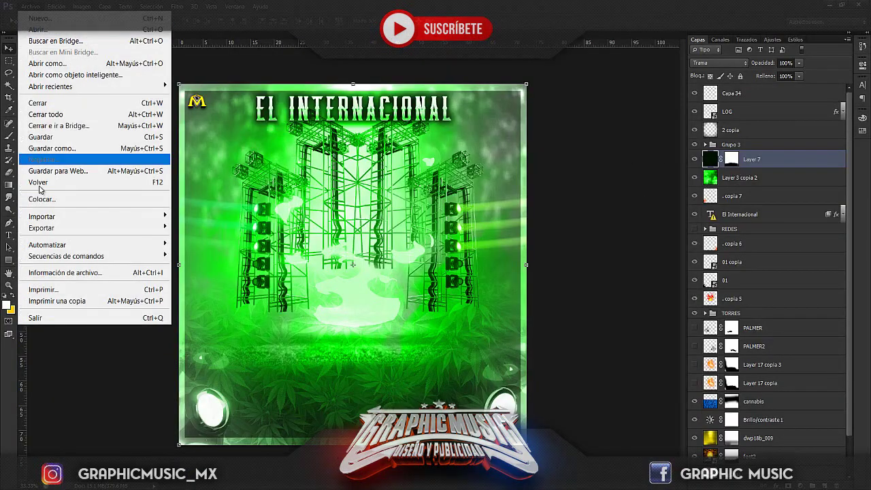
{"action": "left_click", "coordinate": [48, 195]}
{"action": "left_click", "coordinate": [28, 169]}
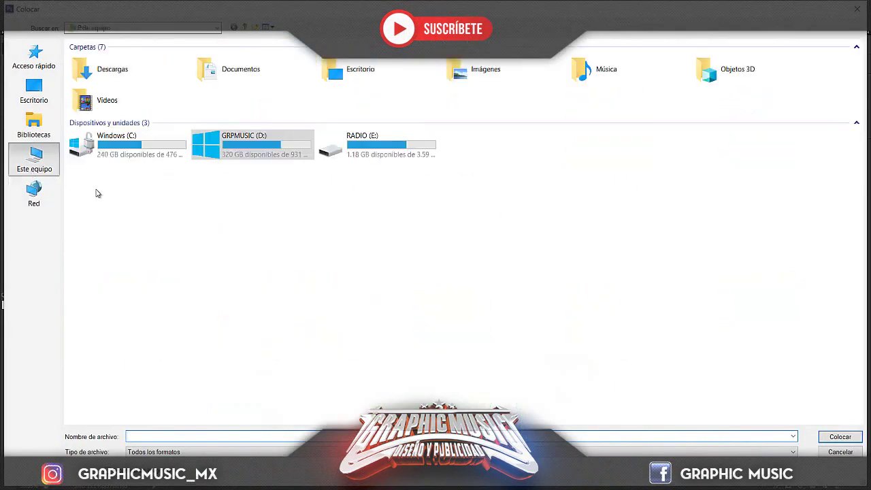
{"action": "double_click", "coordinate": [265, 152]}
{"action": "double_click", "coordinate": [334, 202]}
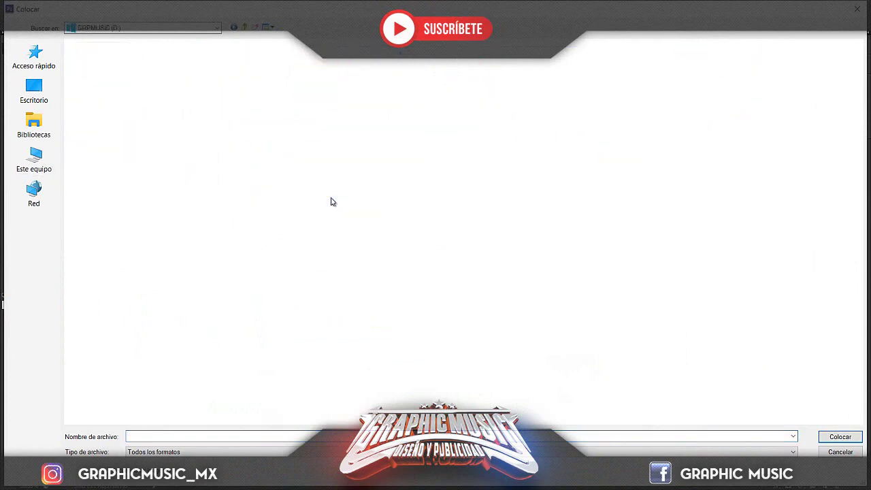
{"action": "double_click", "coordinate": [109, 58]}
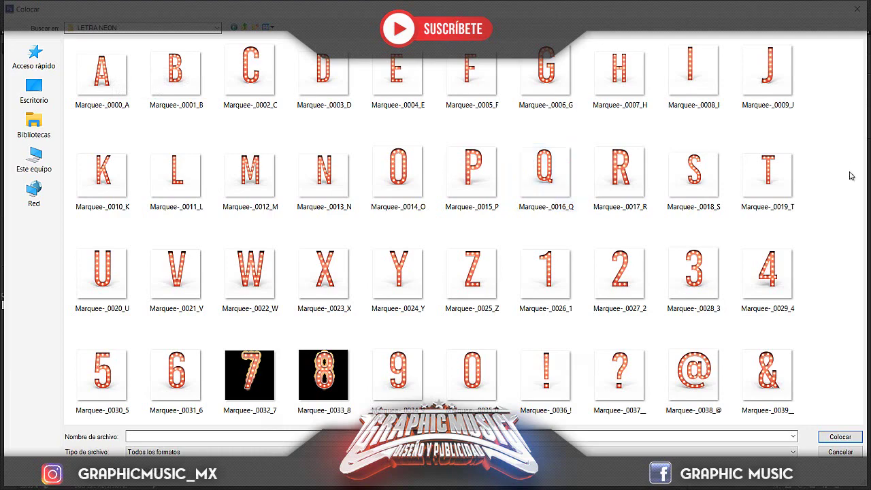
{"action": "double_click", "coordinate": [547, 70]}
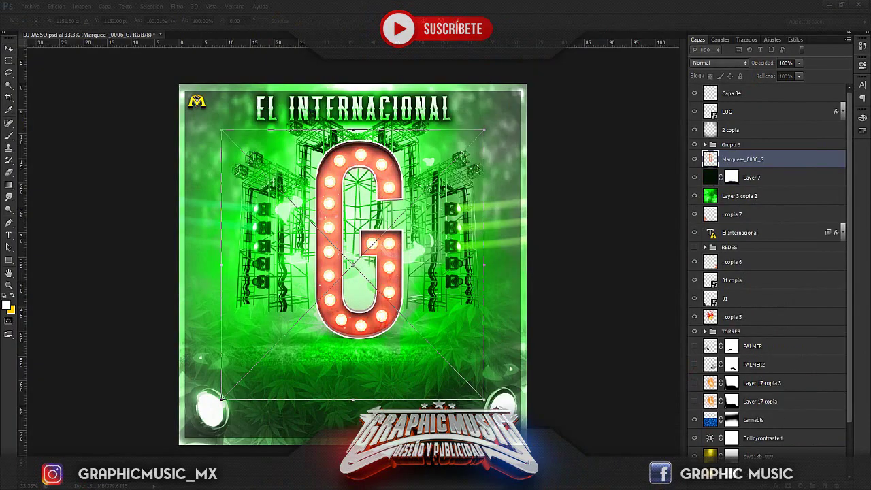
Step: Add a smaller Marquee-_0012_M over the G's lower right, then move both letters down-left together
{"action": "key", "text": "Return"}
{"action": "left_click", "coordinate": [30, 7]}
{"action": "left_click", "coordinate": [51, 203]}
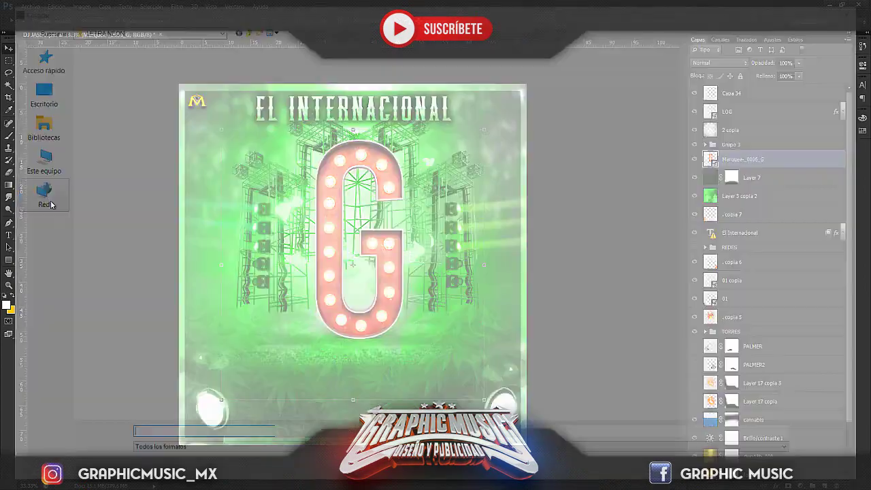
{"action": "double_click", "coordinate": [250, 170]}
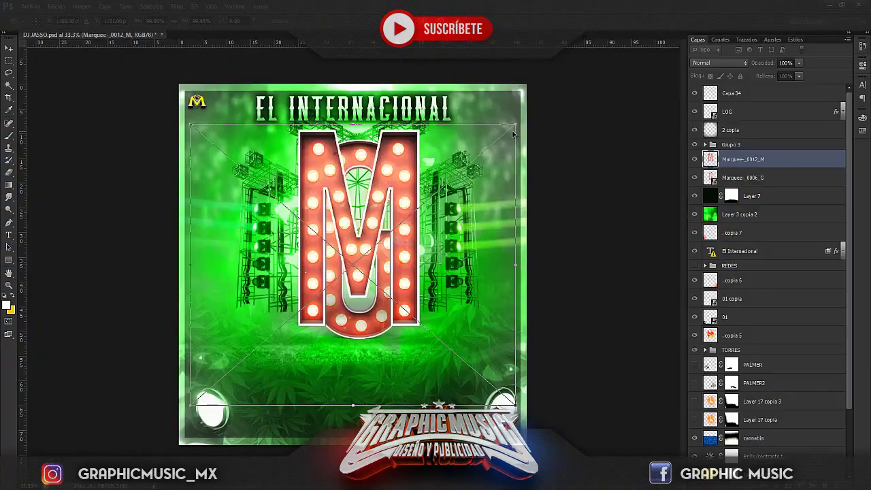
{"action": "left_click_drag", "start_coordinate": [518, 125], "coordinate": [439, 191]}
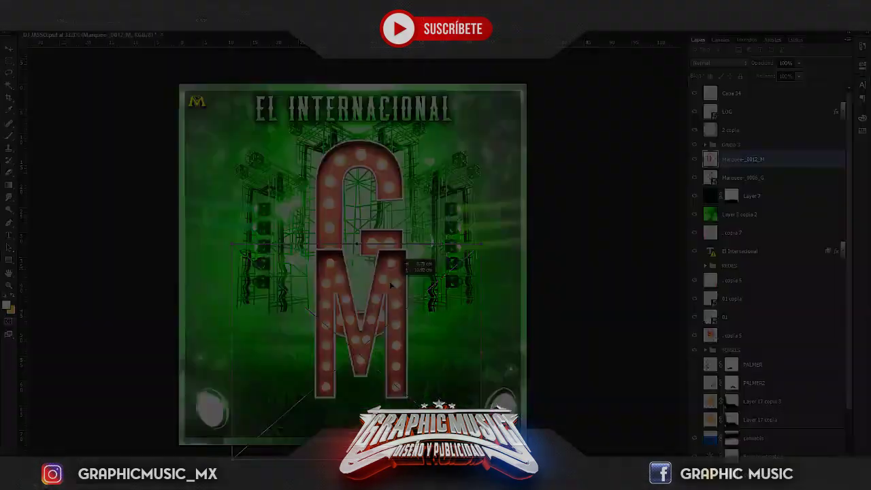
{"action": "mouse_move", "coordinate": [353, 236]}
{"action": "left_mouse_down"}
{"action": "mouse_move", "coordinate": [468, 258]}
{"action": "mouse_move", "coordinate": [462, 263]}
{"action": "left_mouse_up"}
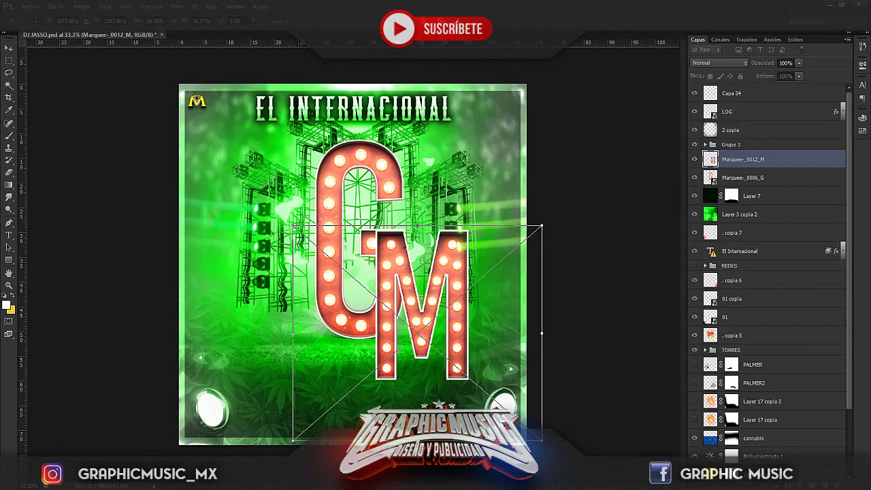
{"action": "key", "text": "Return"}
{"action": "left_click", "coordinate": [749, 181], "text": "shift"}
{"action": "left_click_drag", "start_coordinate": [467, 290], "coordinate": [418, 308]}
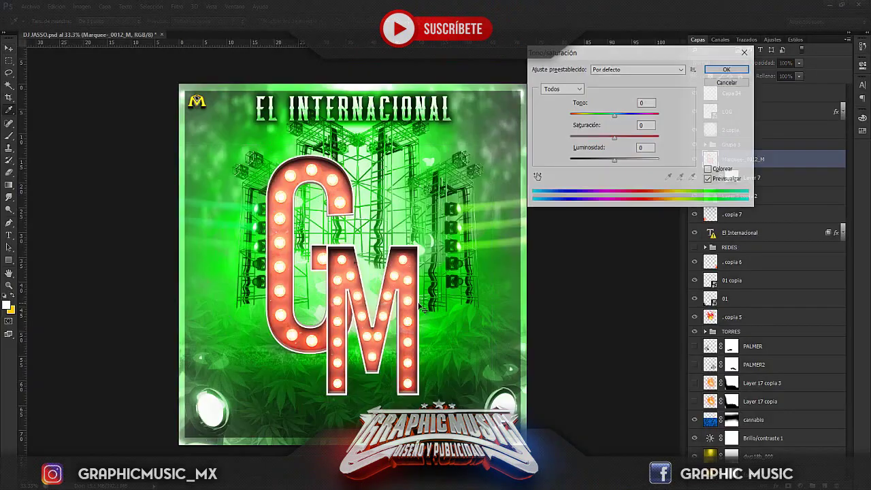
Step: Shift the monogram's hue in Hue/Saturation so the orange bulbs and red frames turn blue
{"action": "mouse_move", "coordinate": [615, 118]}
{"action": "left_mouse_down"}
{"action": "mouse_move", "coordinate": [645, 117]}
{"action": "mouse_move", "coordinate": [555, 117]}
{"action": "mouse_move", "coordinate": [640, 117]}
{"action": "mouse_move", "coordinate": [582, 117]}
{"action": "left_mouse_up"}
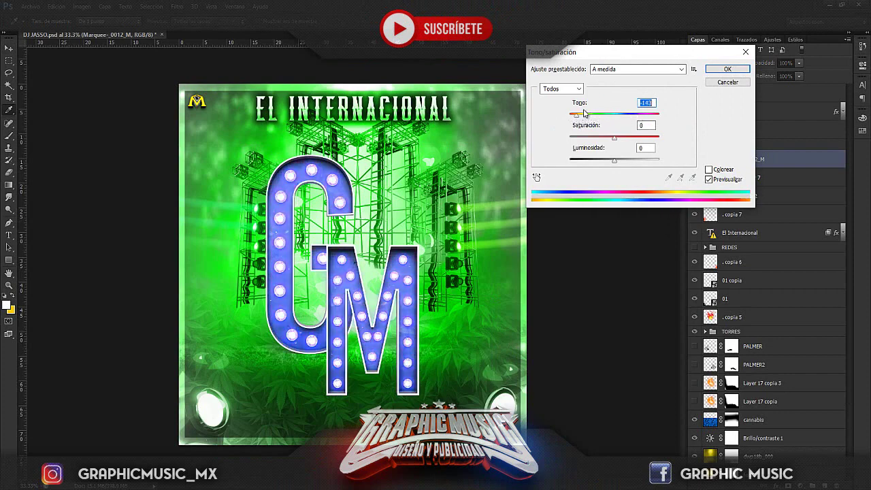
{"action": "left_click", "coordinate": [709, 72]}
{"action": "right_click", "coordinate": [741, 159]}
Step: Add a drop shadow to the monogram with 8% spread and 8 px size
{"action": "left_click", "coordinate": [567, 109]}
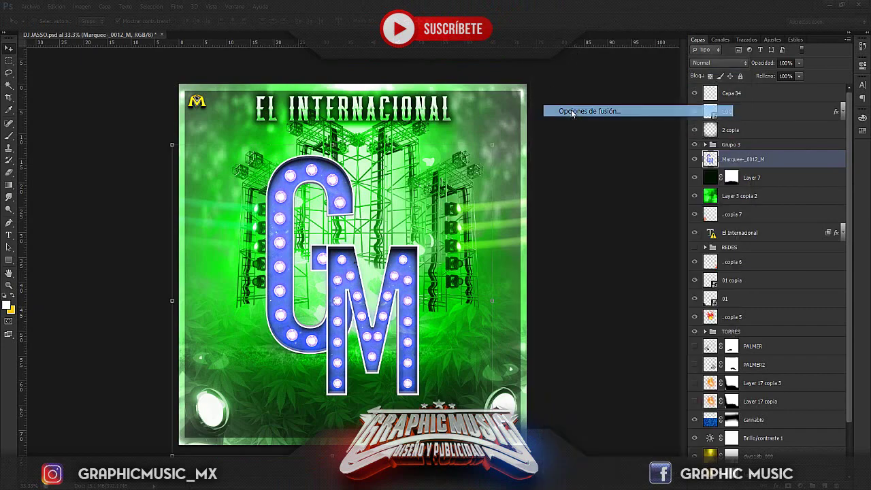
{"action": "left_click", "coordinate": [488, 272]}
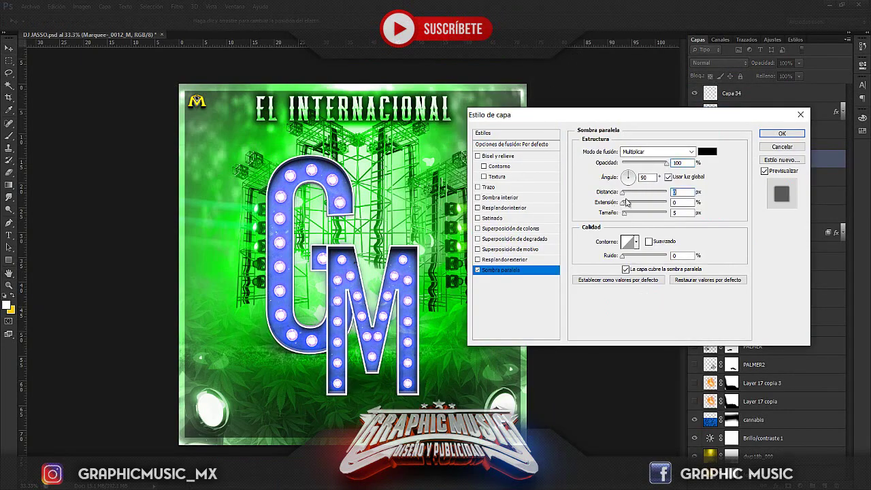
{"action": "left_click_drag", "start_coordinate": [627, 202], "coordinate": [625, 216]}
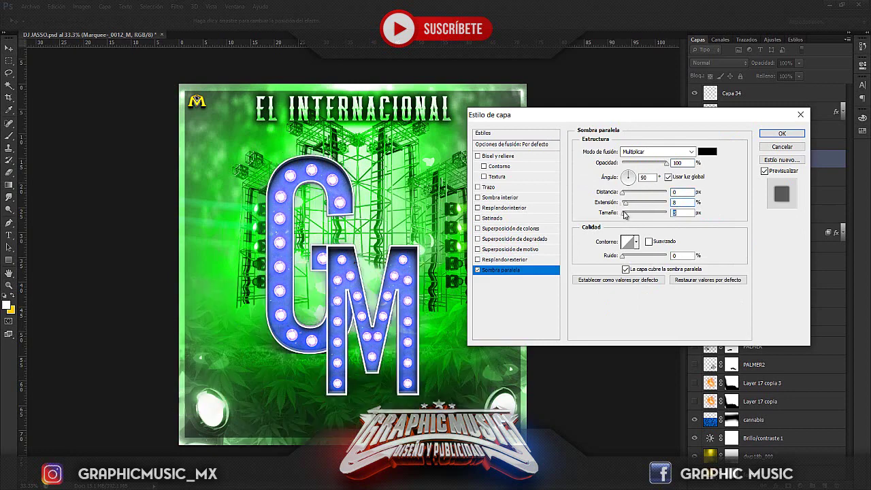
{"action": "left_click", "coordinate": [768, 135]}
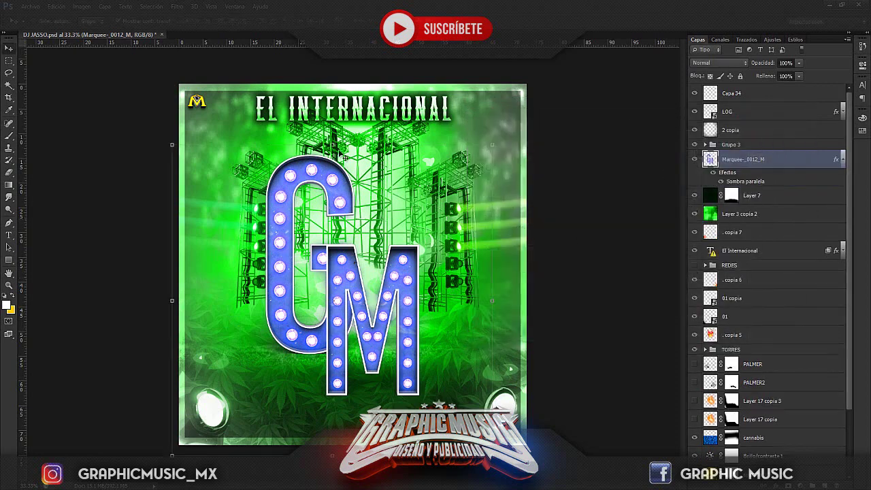
Step: Cancel a trial tilt and move the monogram layer beneath Layer 3 copia 2 so it turns green
{"action": "left_click_drag", "start_coordinate": [568, 191], "coordinate": [576, 127]}
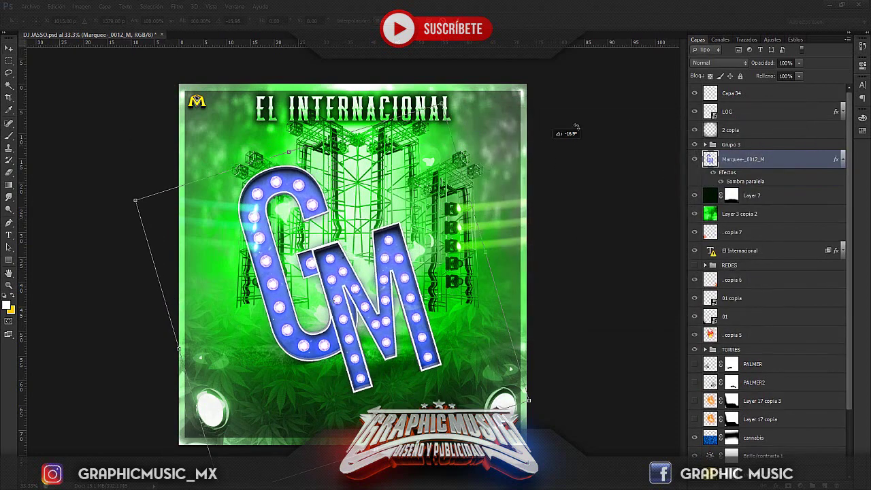
{"action": "left_click", "coordinate": [459, 13]}
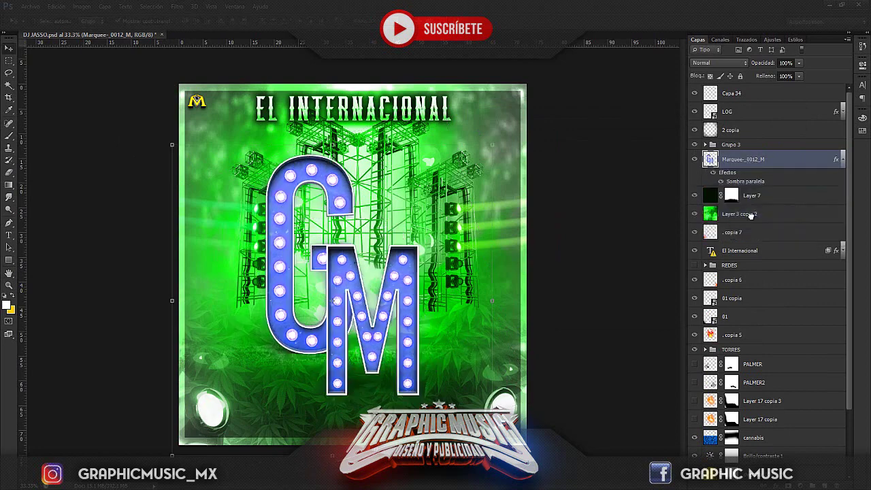
{"action": "left_click_drag", "start_coordinate": [744, 160], "coordinate": [750, 218]}
{"action": "scroll", "coordinate": [742, 386], "scroll_direction": "down", "scroll_amount": 2}
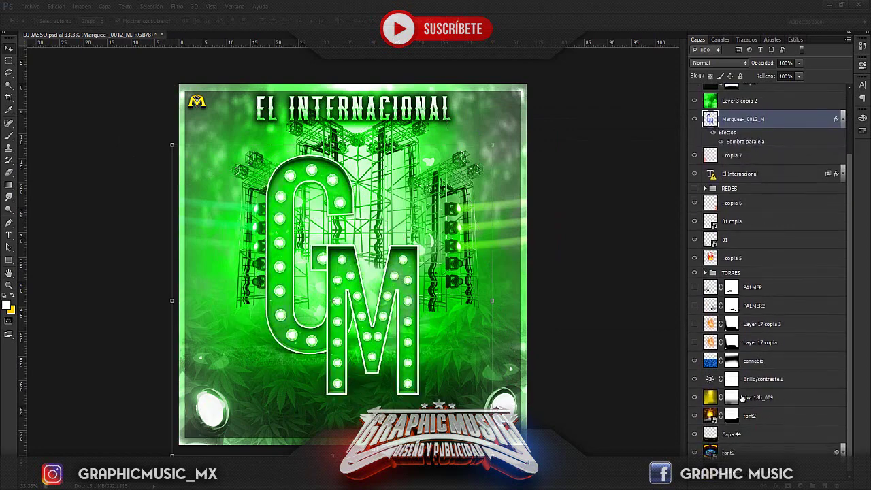
Step: Hide the TORRES truss towers and nudge the GM monogram slightly right
{"action": "left_click", "coordinate": [695, 273]}
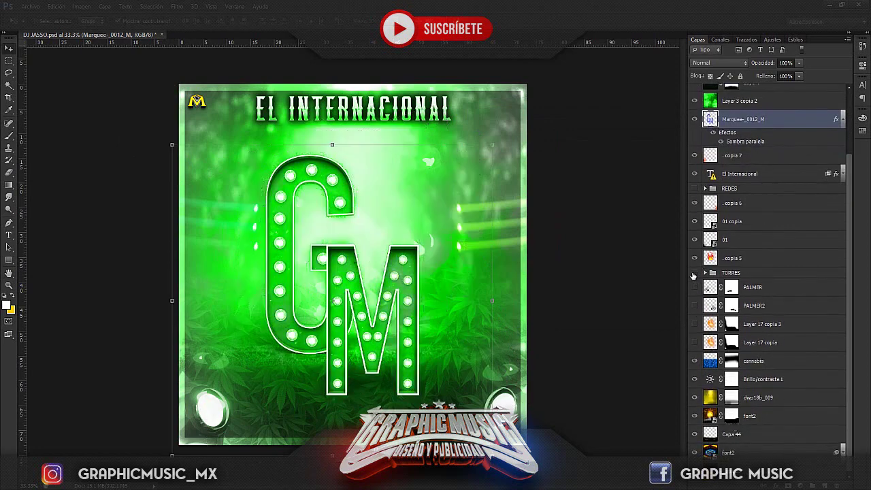
{"action": "scroll", "coordinate": [840, 230], "scroll_direction": "up", "scroll_amount": 1}
{"action": "scroll", "coordinate": [839, 230], "scroll_direction": "up", "scroll_amount": 1}
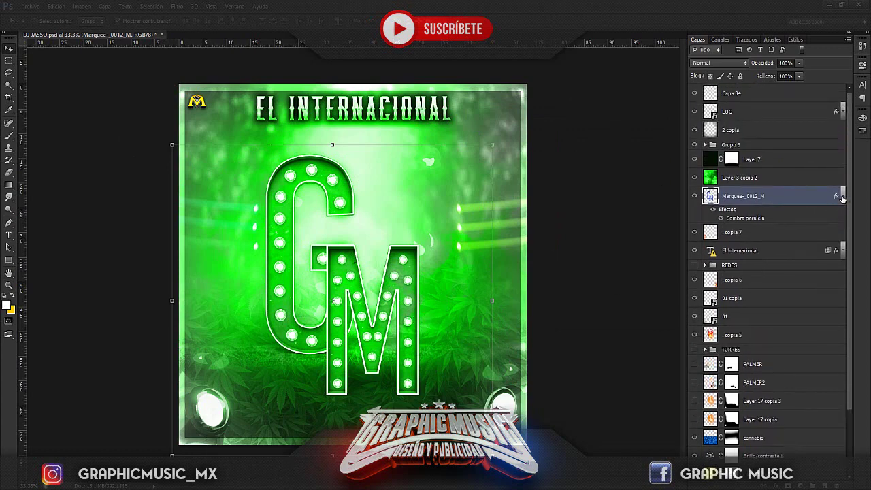
{"action": "left_click", "coordinate": [842, 196]}
{"action": "left_click_drag", "start_coordinate": [387, 277], "coordinate": [406, 274]}
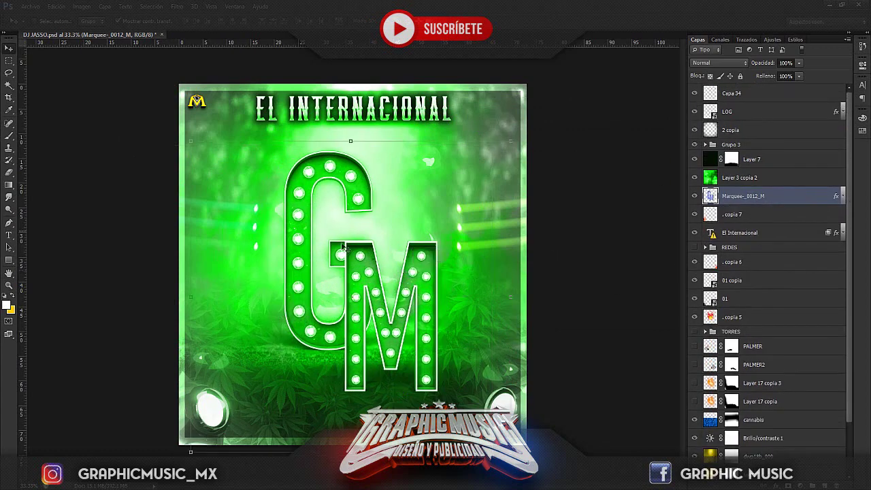
Step: Hide the marquee monogram and place the pink neon G from LETRA NEON ROSA
{"action": "left_click", "coordinate": [695, 196]}
{"action": "left_click", "coordinate": [30, 6]}
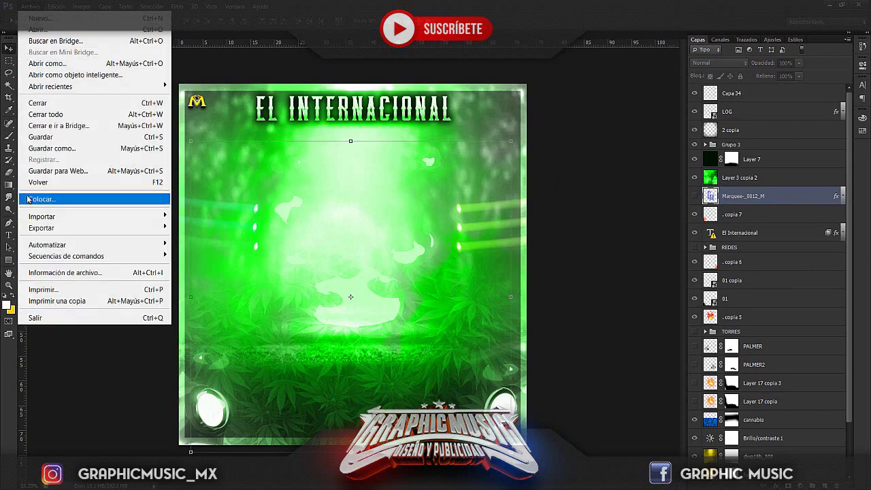
{"action": "left_click", "coordinate": [41, 183]}
{"action": "left_click", "coordinate": [240, 28]}
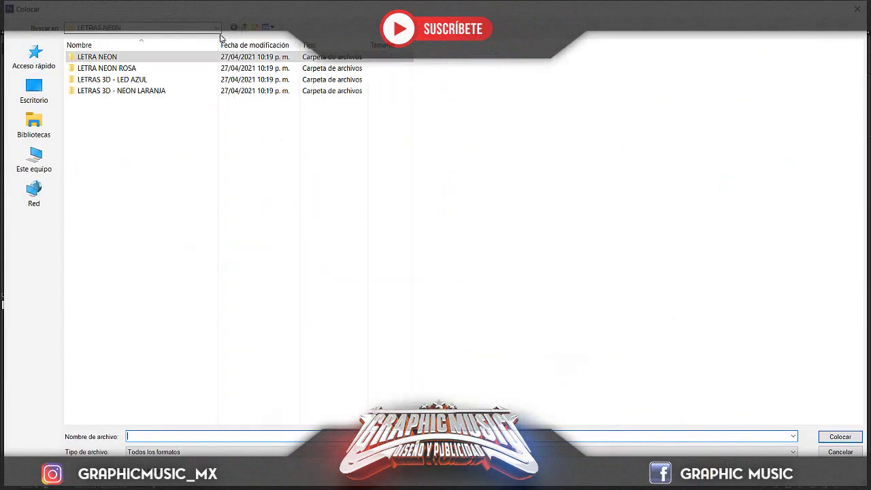
{"action": "double_click", "coordinate": [89, 68]}
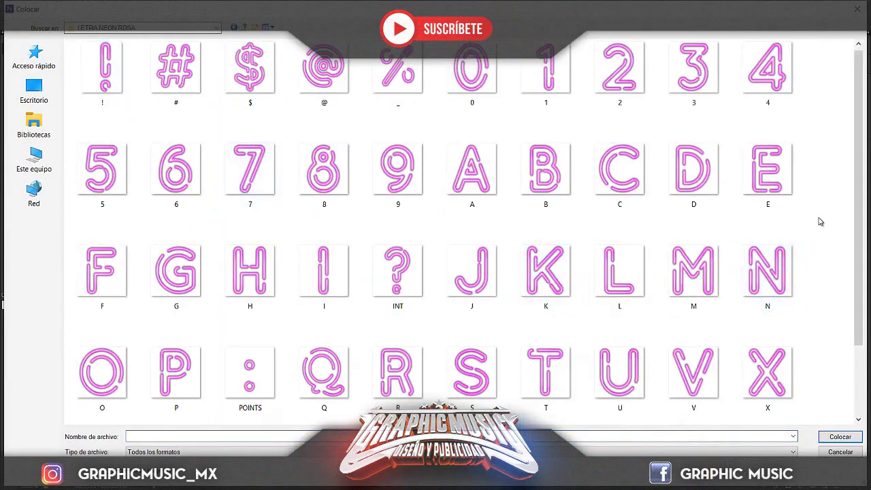
{"action": "double_click", "coordinate": [152, 278]}
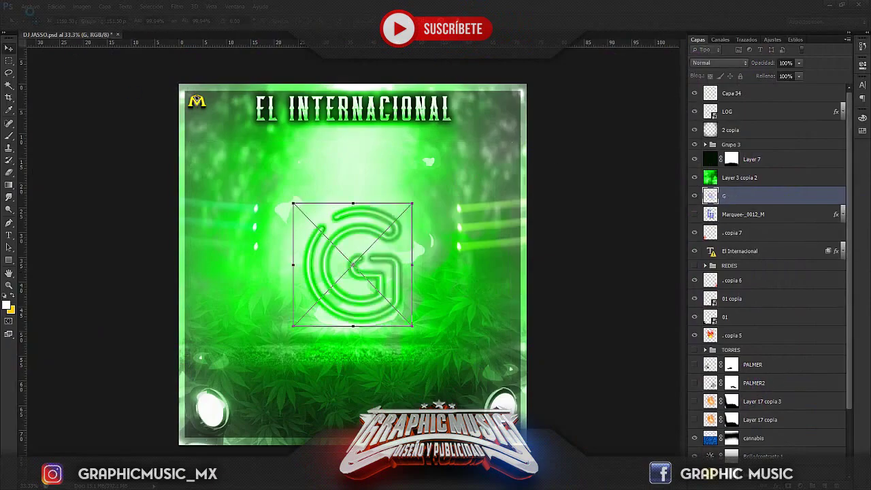
{"action": "key", "text": "Return"}
Step: Place the neon M offset down and right over the G
{"action": "left_click", "coordinate": [30, 6]}
{"action": "left_click", "coordinate": [41, 201]}
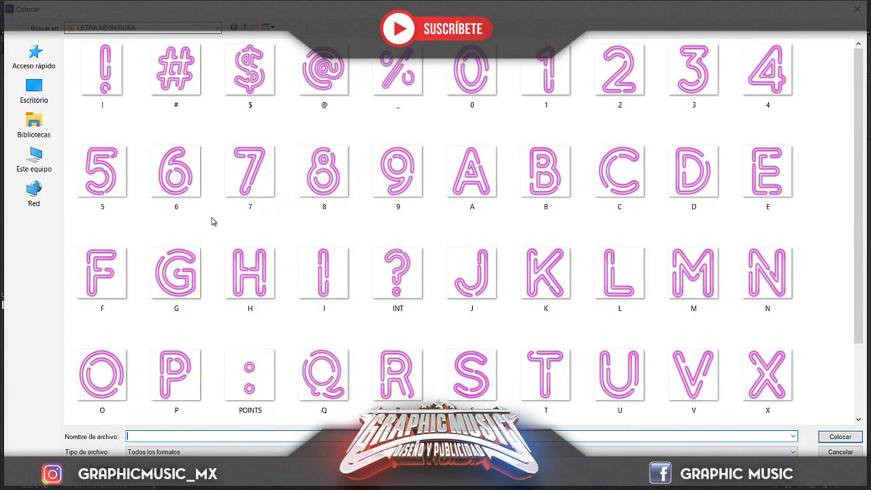
{"action": "double_click", "coordinate": [694, 272]}
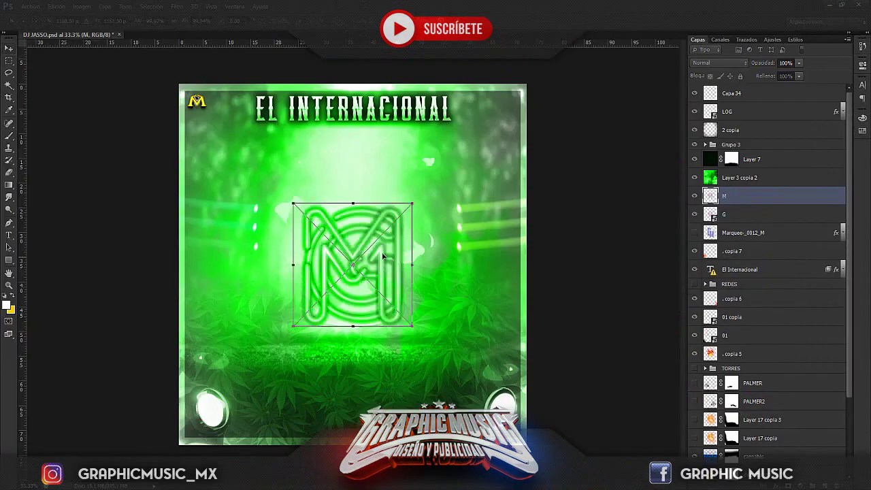
{"action": "mouse_move", "coordinate": [383, 256]}
{"action": "left_mouse_down"}
{"action": "mouse_move", "coordinate": [386, 304]}
{"action": "mouse_move", "coordinate": [413, 317]}
{"action": "left_mouse_up"}
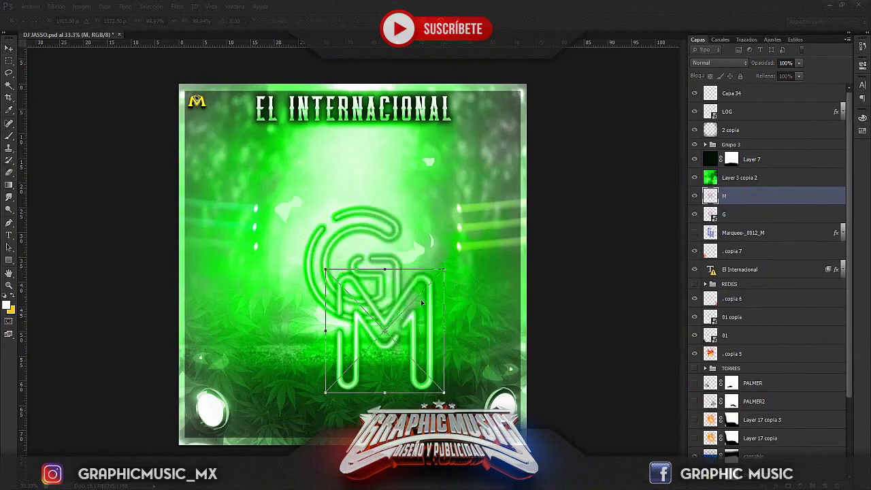
{"action": "key", "text": "Return"}
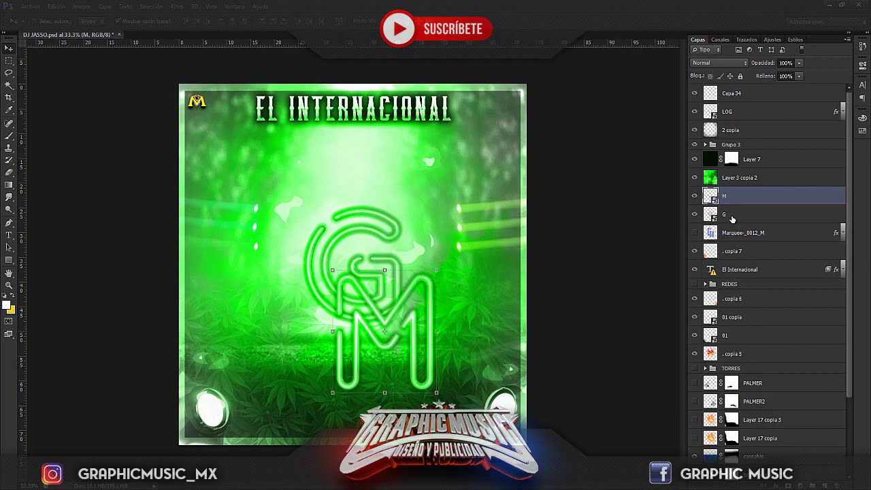
Step: Enlarge the neon G and M together and move them above Layer 3 copia 2
{"action": "left_click", "coordinate": [732, 215], "text": "shift"}
{"action": "left_click_drag", "start_coordinate": [442, 202], "coordinate": [497, 126]}
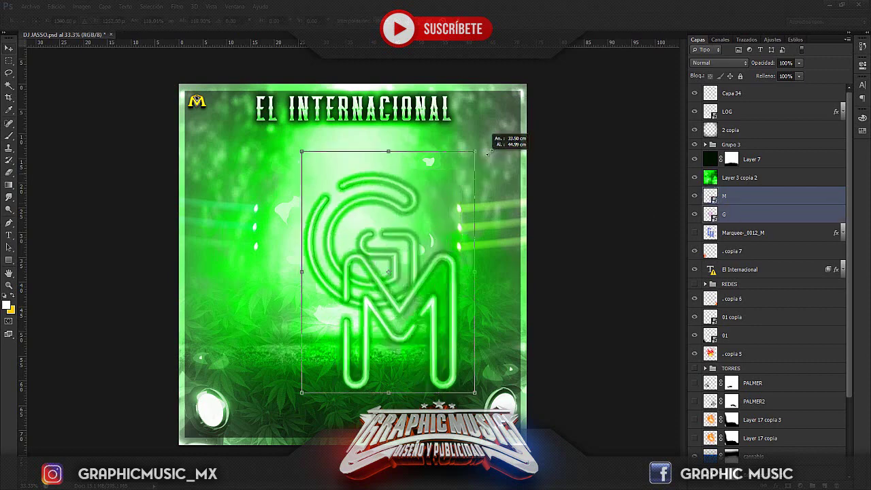
{"action": "left_click_drag", "start_coordinate": [457, 245], "coordinate": [415, 254]}
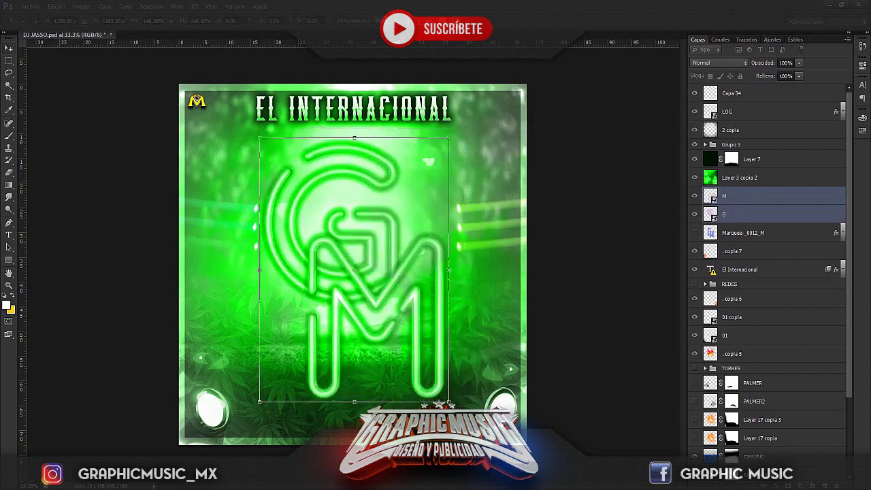
{"action": "left_click_drag", "start_coordinate": [718, 197], "coordinate": [728, 178]}
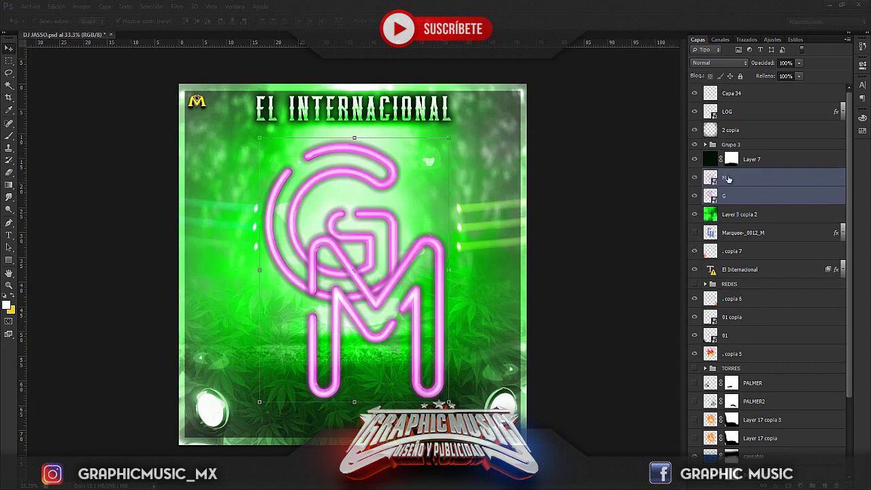
Step: Merge G and M into one layer, shift its hue to red, and open Blending Options
{"action": "key", "text": "ctrl+e"}
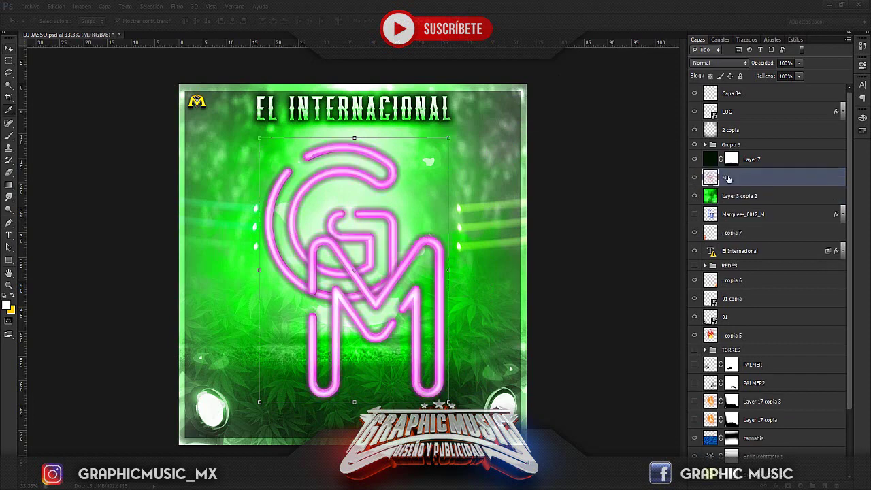
{"action": "key", "text": "ctrl+u"}
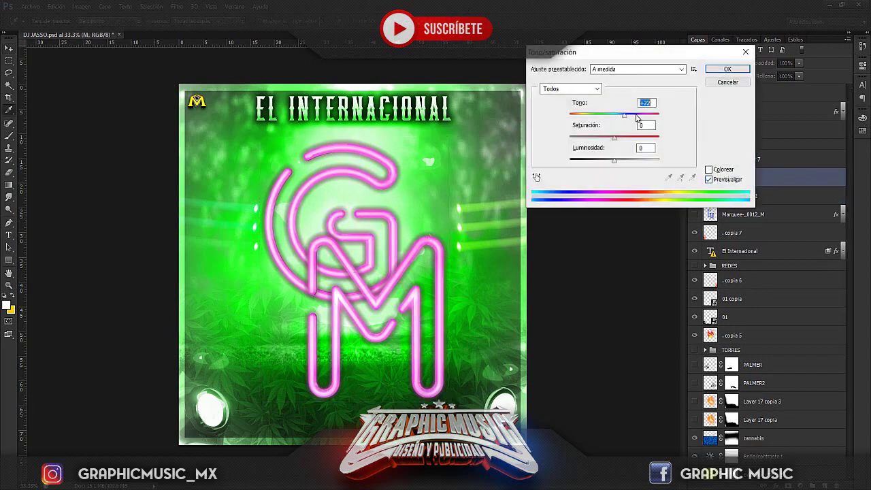
{"action": "left_click_drag", "start_coordinate": [637, 117], "coordinate": [631, 119]}
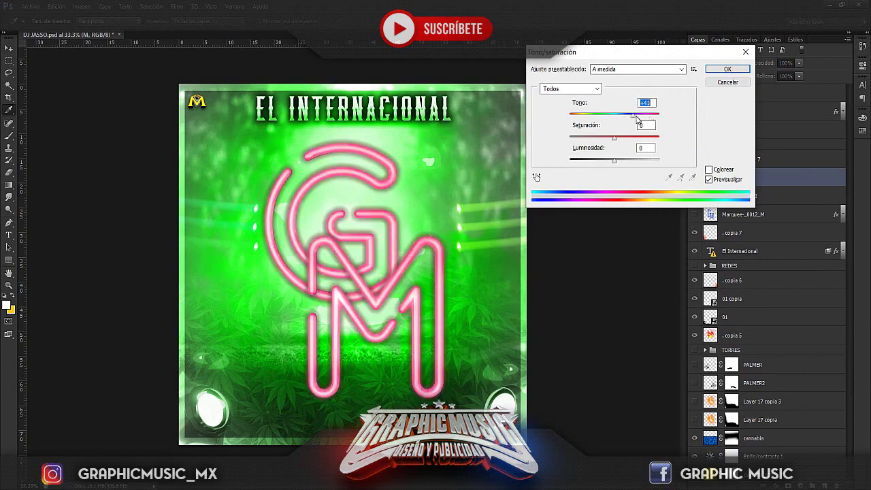
{"action": "left_click", "coordinate": [716, 71]}
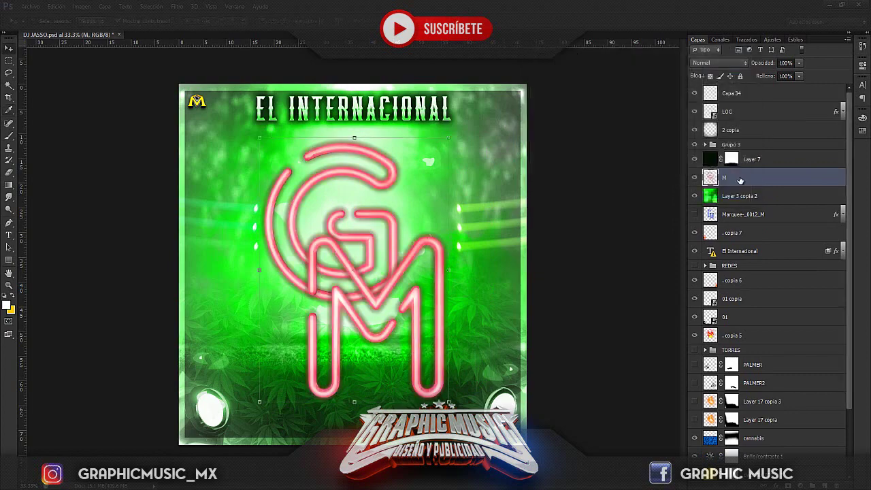
{"action": "right_click", "coordinate": [739, 177]}
{"action": "left_click", "coordinate": [592, 109]}
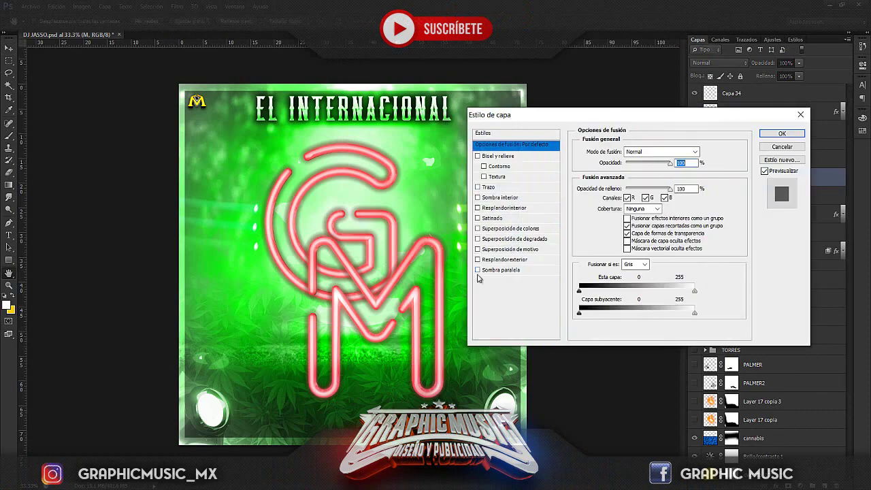
Step: Add an opaque, thick zero-distance drop shadow and a dark red 431c1c stroke to the monogram
{"action": "left_click", "coordinate": [491, 270]}
{"action": "left_click_drag", "start_coordinate": [656, 163], "coordinate": [667, 165]}
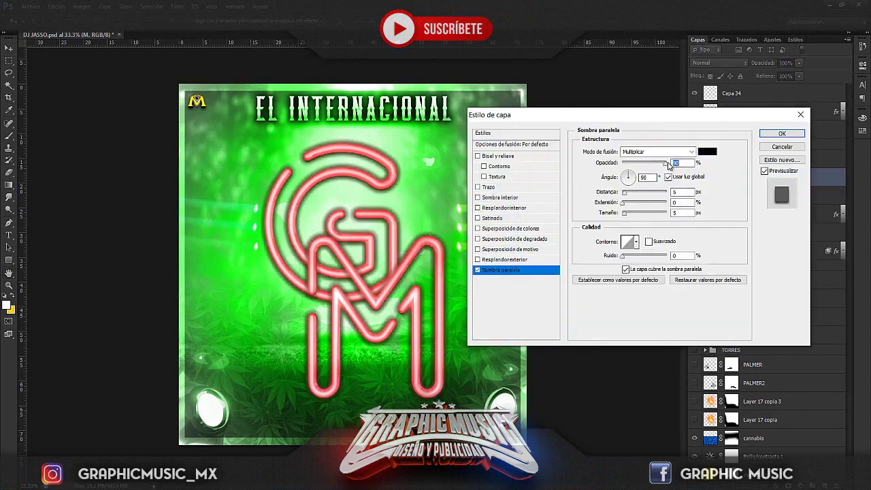
{"action": "mouse_move", "coordinate": [622, 195]}
{"action": "left_mouse_down"}
{"action": "mouse_move", "coordinate": [640, 215]}
{"action": "mouse_move", "coordinate": [623, 204]}
{"action": "left_mouse_up"}
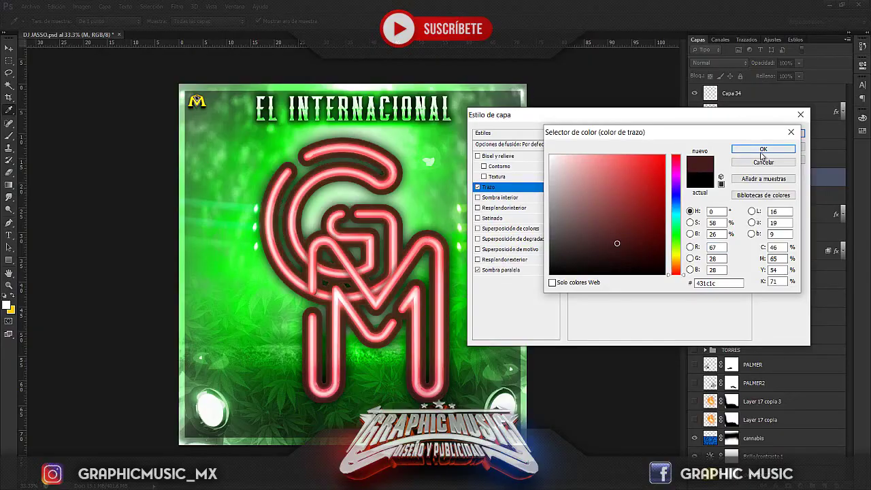
{"action": "left_click", "coordinate": [761, 152]}
{"action": "left_click", "coordinate": [781, 134]}
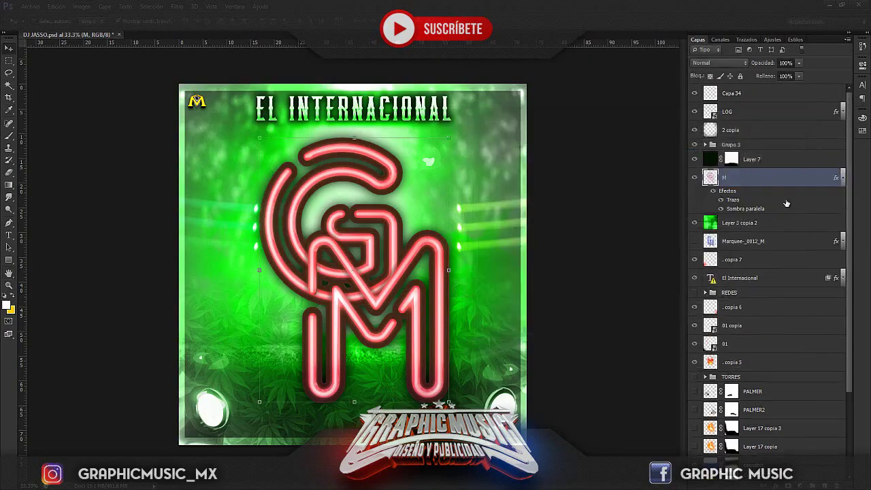
Step: Move the M layer below Layer 3 copia 2 and try a rotation, leaving it upright
{"action": "left_click", "coordinate": [841, 179]}
{"action": "left_click_drag", "start_coordinate": [770, 178], "coordinate": [766, 205]}
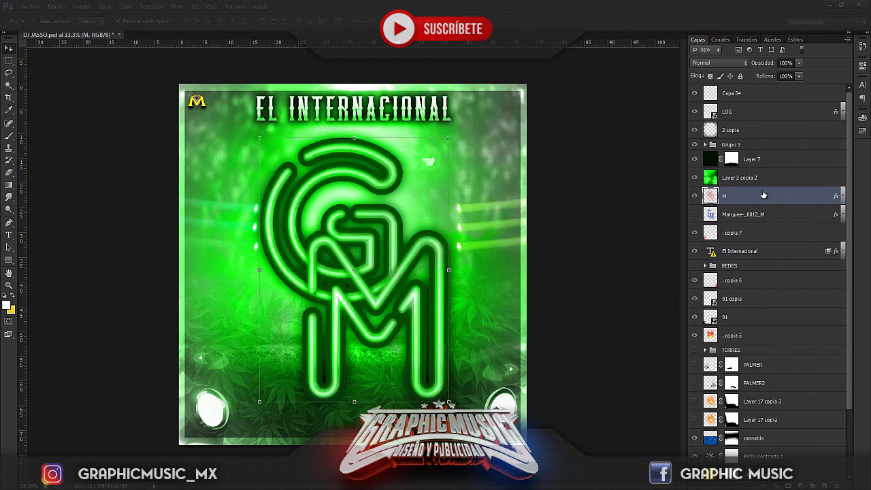
{"action": "left_click_drag", "start_coordinate": [455, 270], "coordinate": [466, 180]}
{"action": "left_click_drag", "start_coordinate": [460, 189], "coordinate": [449, 272]}
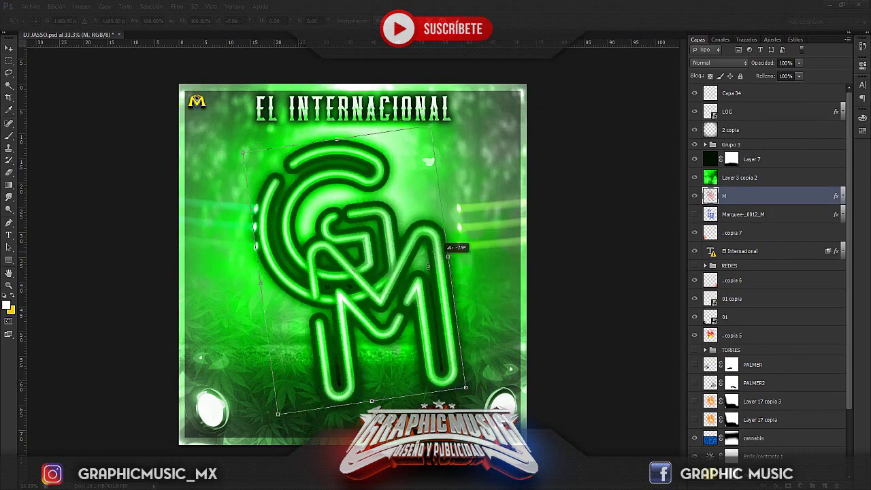
{"action": "key", "text": "Return"}
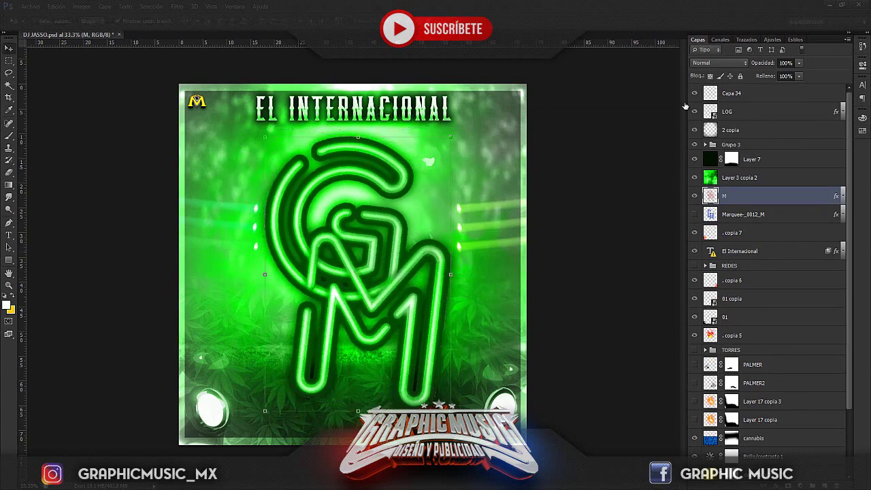
Step: Hide the Grupo 3 glows, tilt the monogram, and move M back above Layer 3 copia 2
{"action": "left_click", "coordinate": [696, 145]}
{"action": "mouse_move", "coordinate": [449, 273]}
{"action": "left_mouse_down"}
{"action": "mouse_move", "coordinate": [403, 300]}
{"action": "mouse_move", "coordinate": [442, 281]}
{"action": "mouse_move", "coordinate": [480, 184]}
{"action": "left_mouse_up"}
{"action": "key", "text": "Escape"}
{"action": "key", "text": "Return"}
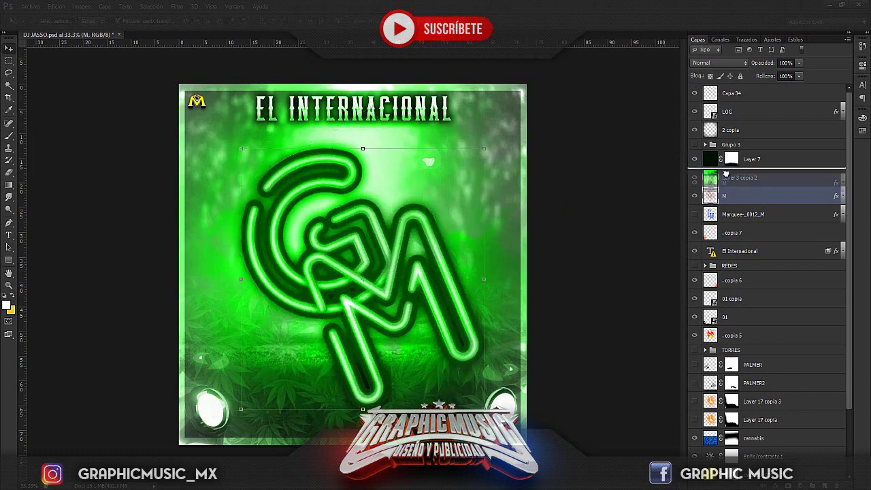
{"action": "left_click_drag", "start_coordinate": [711, 188], "coordinate": [726, 177]}
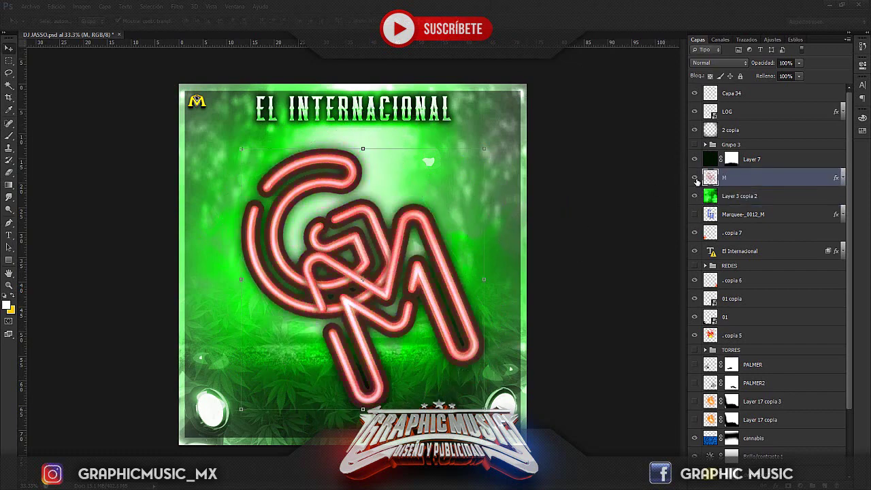
Step: Hide the red monogram and place the blue LED G from LETRAS 3D - LED AZUL, up-left
{"action": "left_click", "coordinate": [695, 178]}
{"action": "left_click", "coordinate": [30, 6]}
{"action": "left_click", "coordinate": [54, 198]}
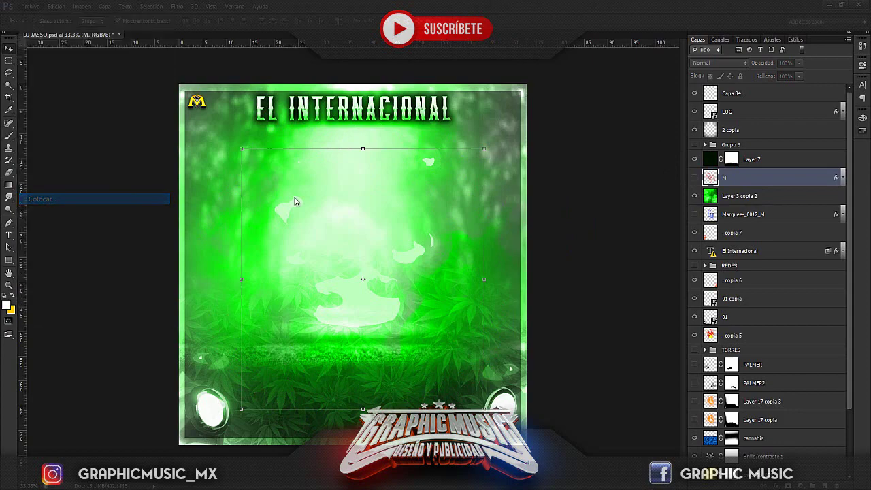
{"action": "left_click", "coordinate": [248, 27]}
{"action": "double_click", "coordinate": [136, 77]}
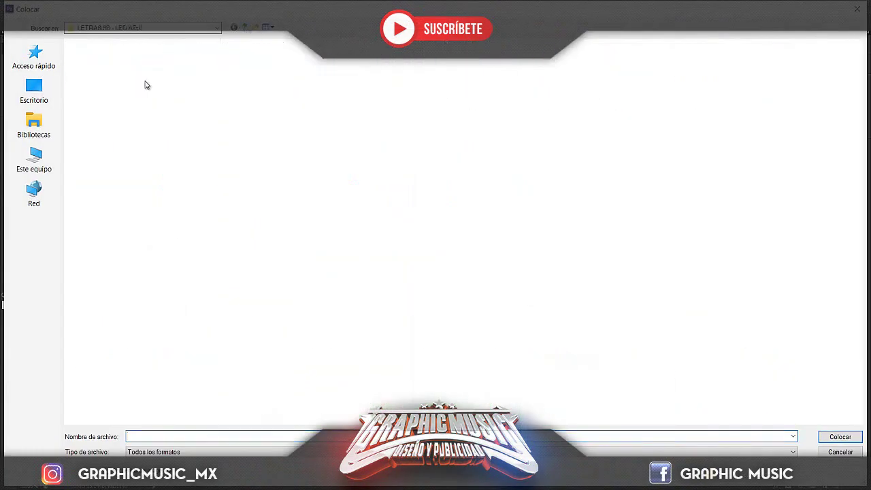
{"action": "double_click", "coordinate": [766, 174]}
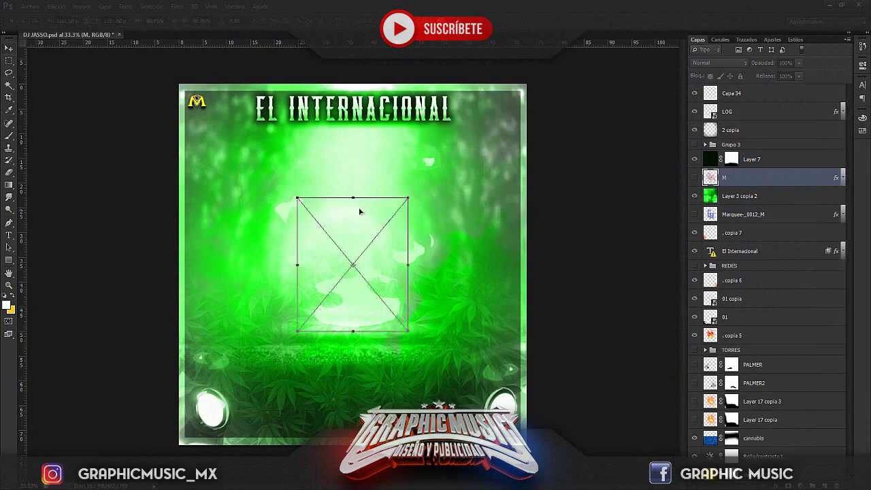
{"action": "left_click_drag", "start_coordinate": [360, 212], "coordinate": [307, 178]}
{"action": "key", "text": "Return"}
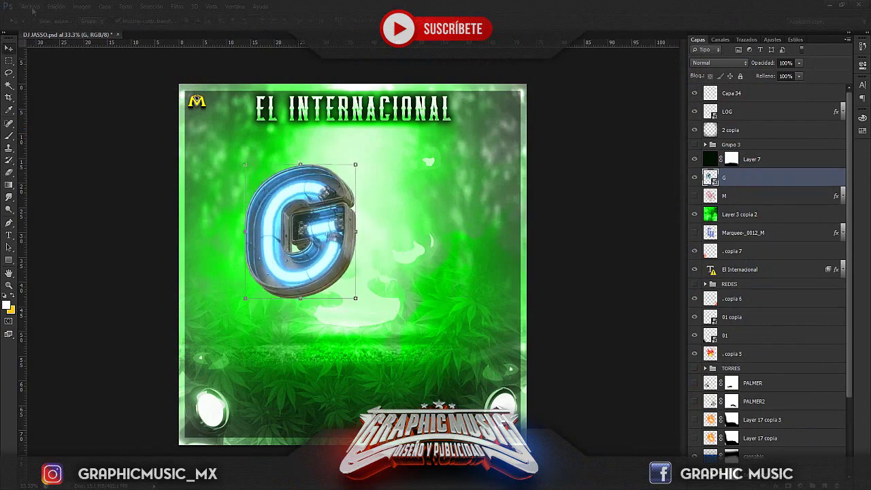
Step: Place the blue LED M letter beside the G
{"action": "left_click", "coordinate": [32, 11]}
{"action": "left_click", "coordinate": [41, 199]}
{"action": "left_click", "coordinate": [475, 289]}
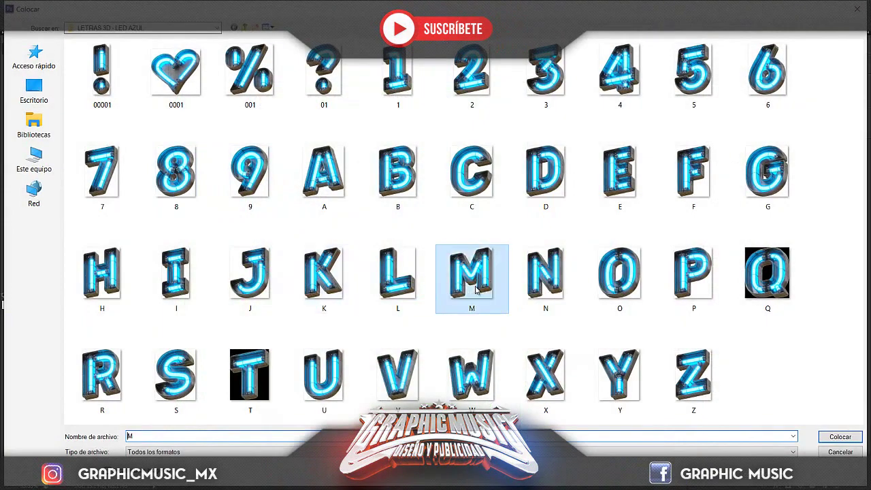
{"action": "double_click", "coordinate": [475, 289]}
{"action": "left_click_drag", "start_coordinate": [374, 235], "coordinate": [388, 235]}
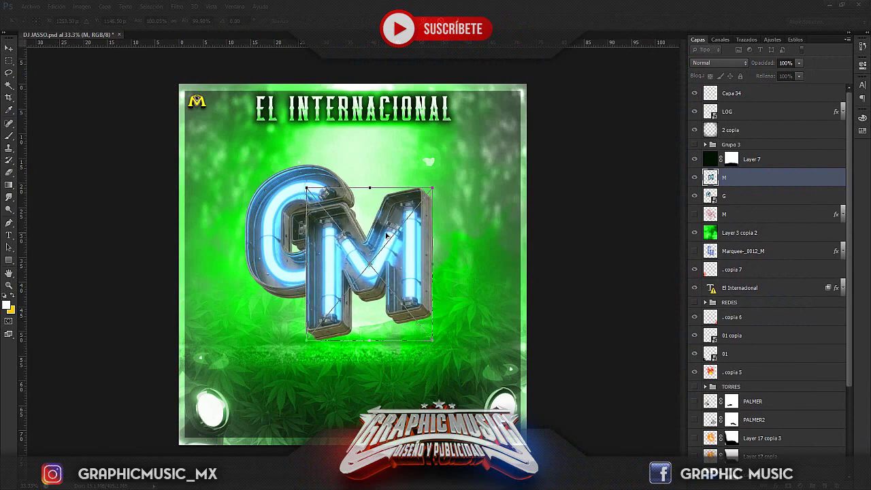
{"action": "key", "text": "Return"}
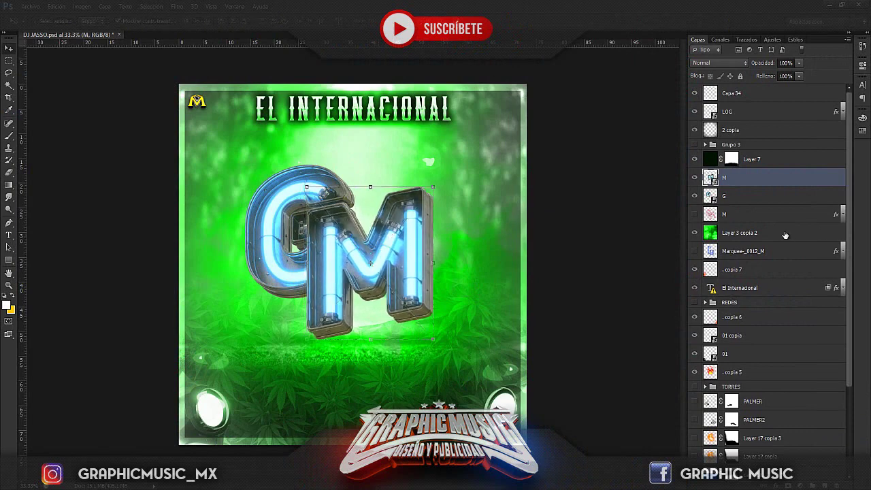
Step: Enlarge the G and M together and add a white layer mask to the M
{"action": "left_click", "coordinate": [737, 198], "text": "shift"}
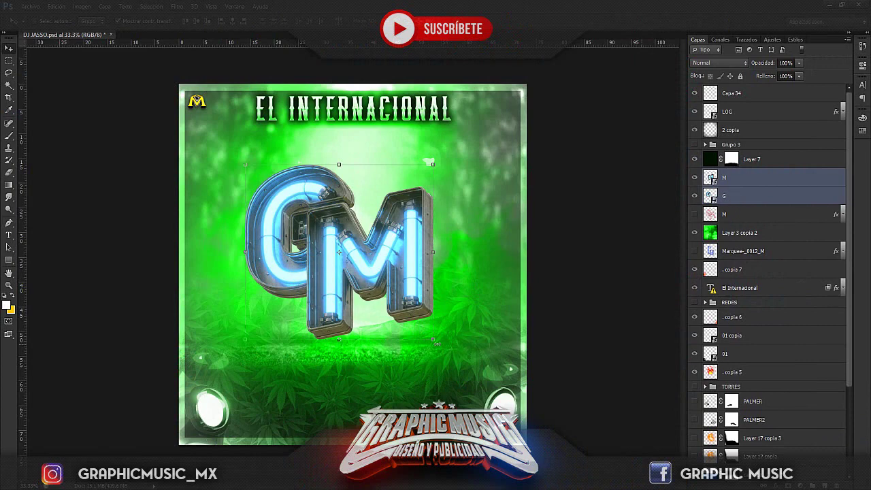
{"action": "left_click_drag", "start_coordinate": [435, 341], "coordinate": [485, 386]}
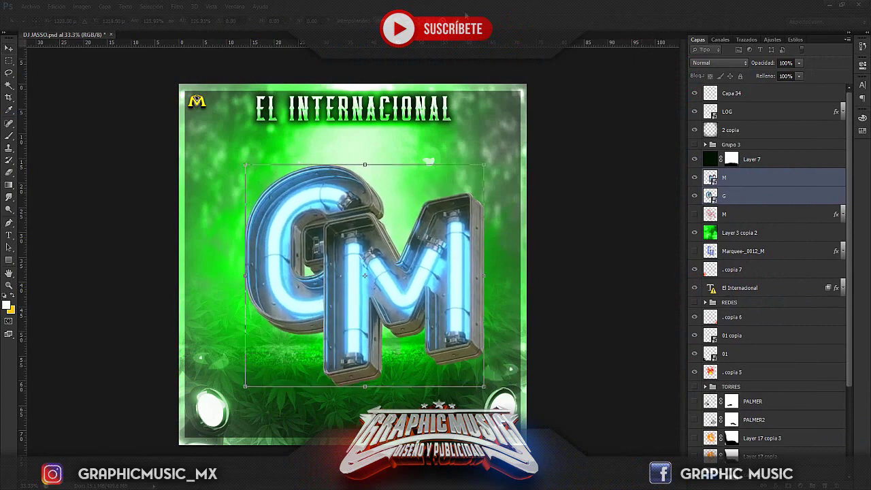
{"action": "key", "text": "Return"}
{"action": "left_click", "coordinate": [734, 179]}
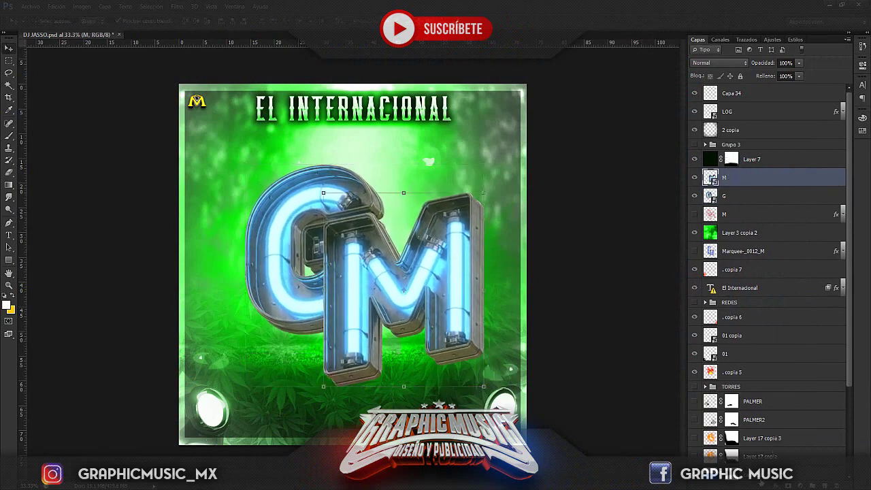
{"action": "left_click", "coordinate": [775, 485]}
Step: Brush on the M layer's mask over the overlap so the M interlocks with the G
{"action": "left_click", "coordinate": [8, 136]}
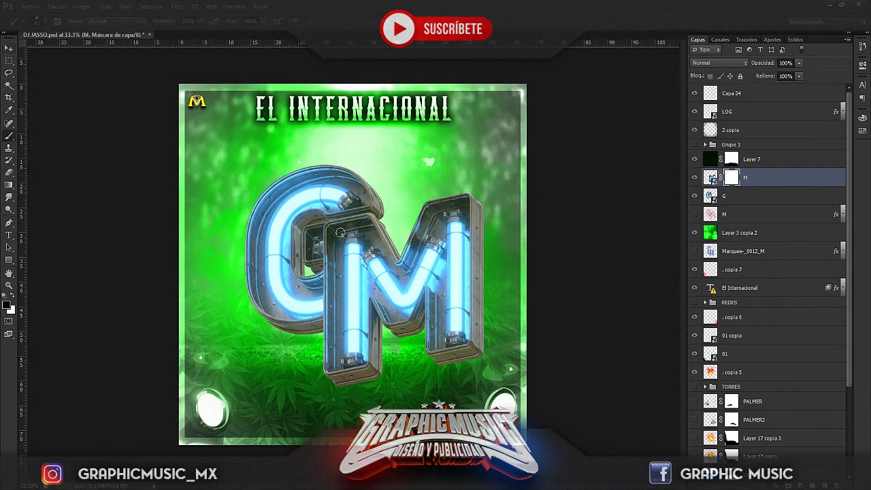
{"action": "right_click", "coordinate": [383, 264]}
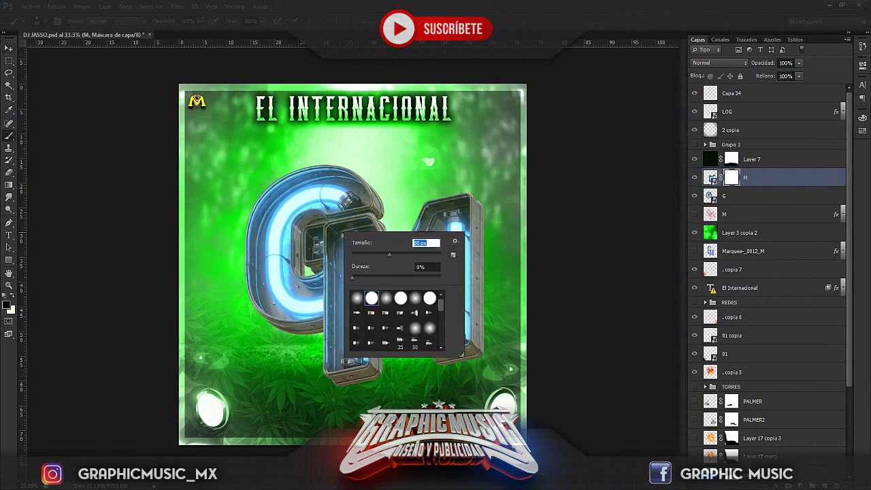
{"action": "key", "text": "Return"}
{"action": "left_click_drag", "start_coordinate": [326, 237], "coordinate": [350, 240]}
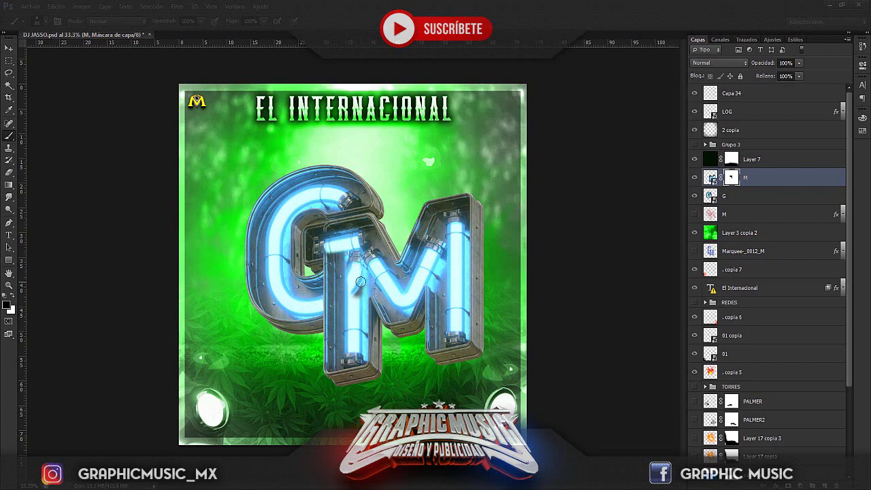
{"action": "left_click_drag", "start_coordinate": [361, 282], "coordinate": [350, 248]}
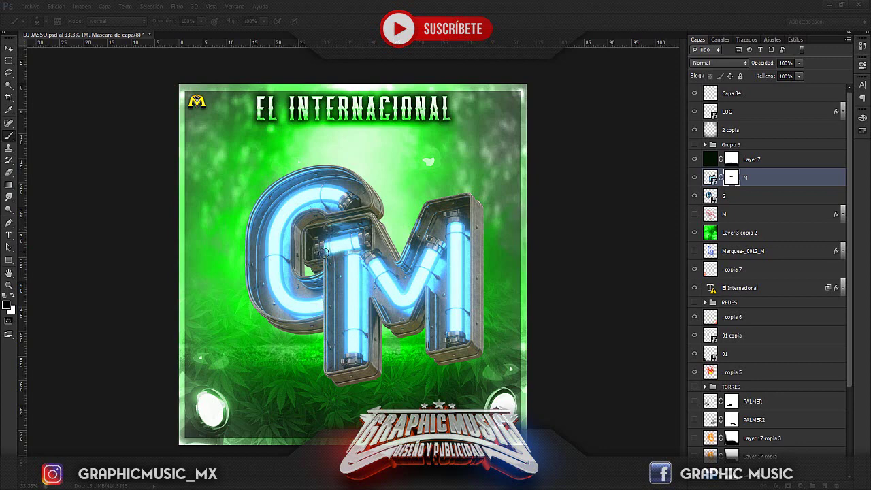
Step: Merge the blue LED G and M layers and preview their hue shifted toward violet
{"action": "left_click", "coordinate": [740, 199], "text": "shift"}
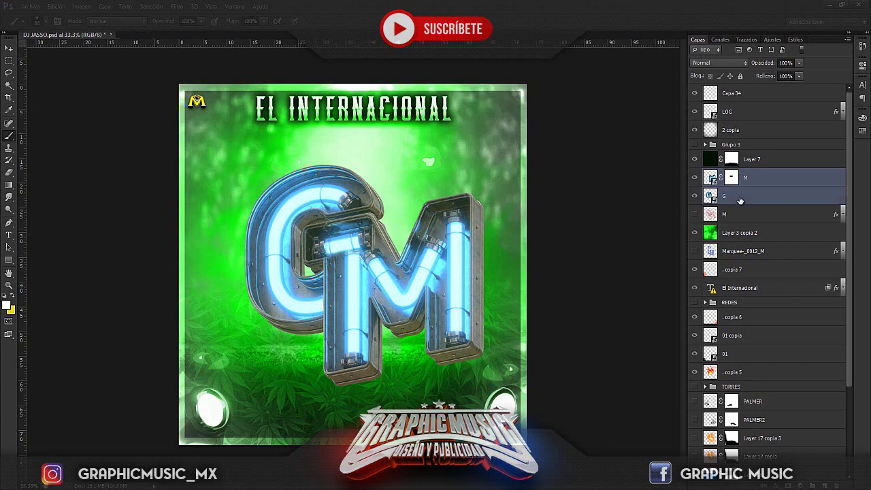
{"action": "key", "text": "ctrl+e"}
{"action": "key", "text": "ctrl+u"}
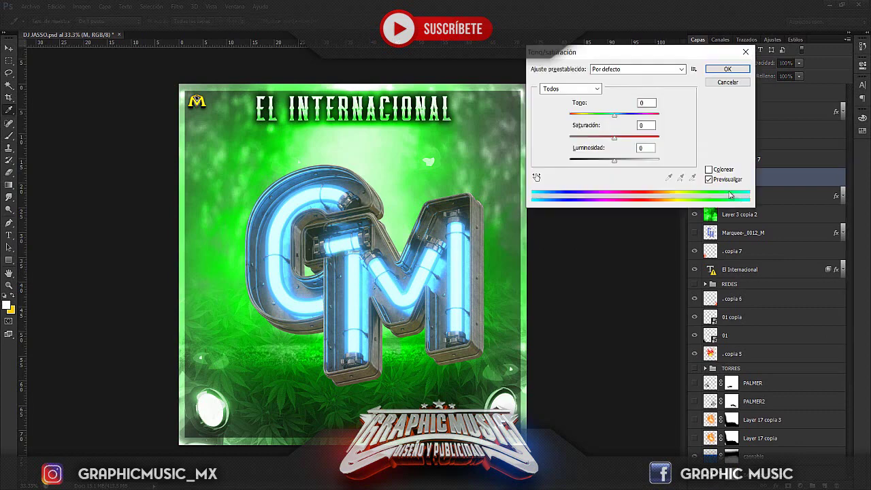
{"action": "mouse_move", "coordinate": [613, 117]}
{"action": "left_mouse_down"}
{"action": "mouse_move", "coordinate": [565, 119]}
{"action": "mouse_move", "coordinate": [627, 117]}
{"action": "left_mouse_up"}
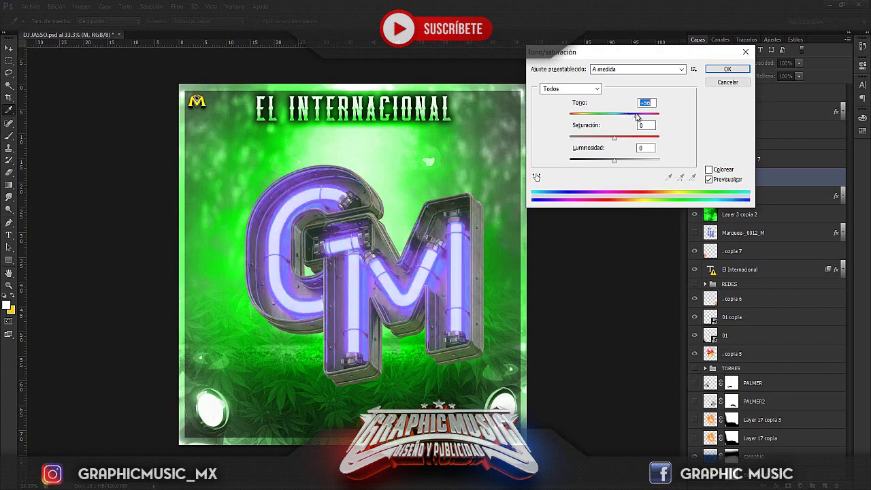
Step: Apply the violet hue and move the monogram layer below Layer 3 copia 2
{"action": "left_click", "coordinate": [719, 71]}
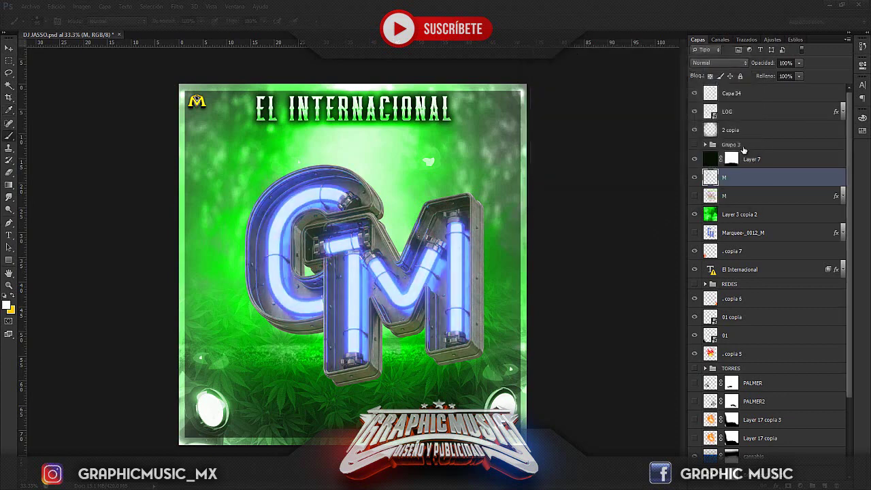
{"action": "left_click_drag", "start_coordinate": [729, 177], "coordinate": [736, 226]}
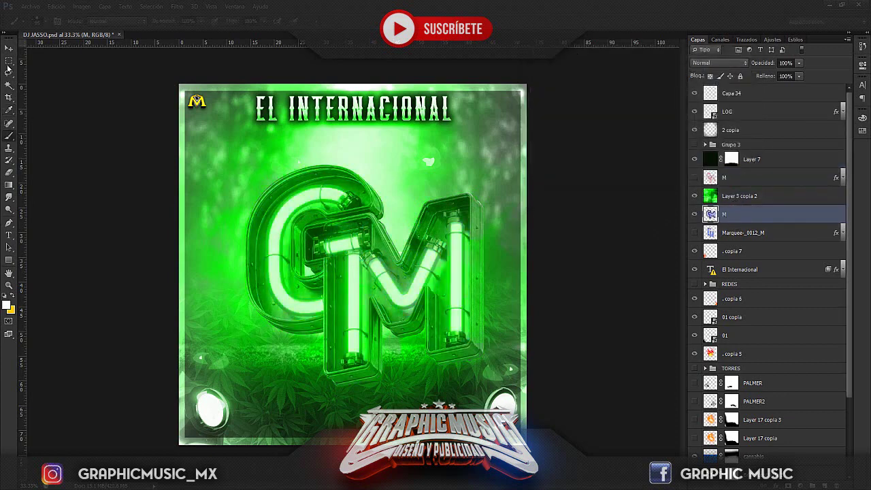
{"action": "left_click", "coordinate": [9, 48]}
{"action": "right_click", "coordinate": [759, 215]}
{"action": "left_click", "coordinate": [587, 112]}
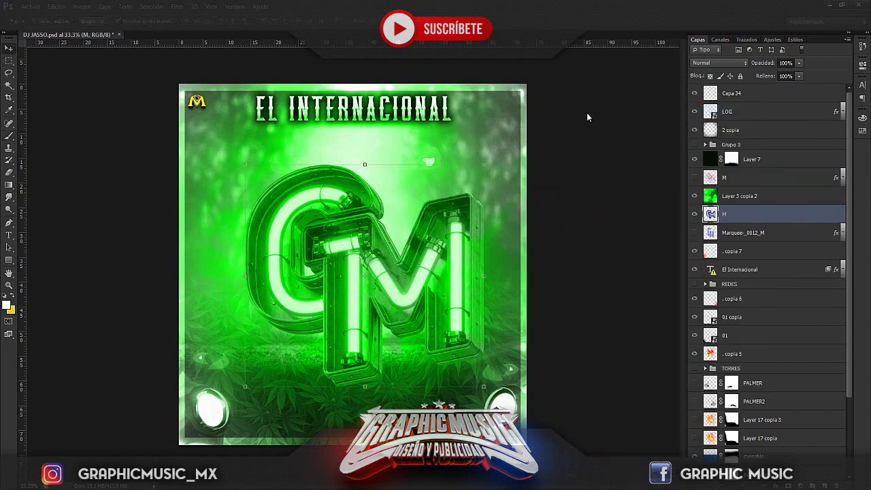
Step: Give the monogram a fully opaque, enlarged drop shadow and a white stroke of about 15 px
{"action": "left_click", "coordinate": [478, 270]}
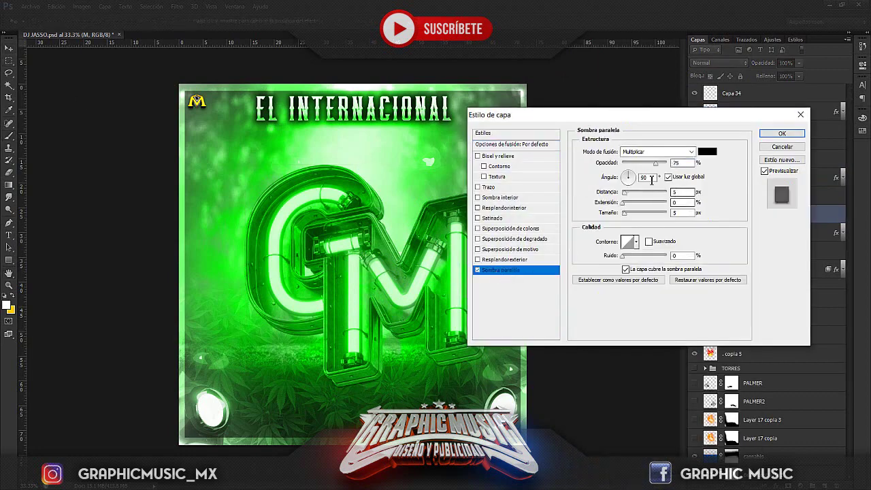
{"action": "left_click_drag", "start_coordinate": [659, 164], "coordinate": [667, 163]}
{"action": "left_click_drag", "start_coordinate": [625, 193], "coordinate": [634, 218]}
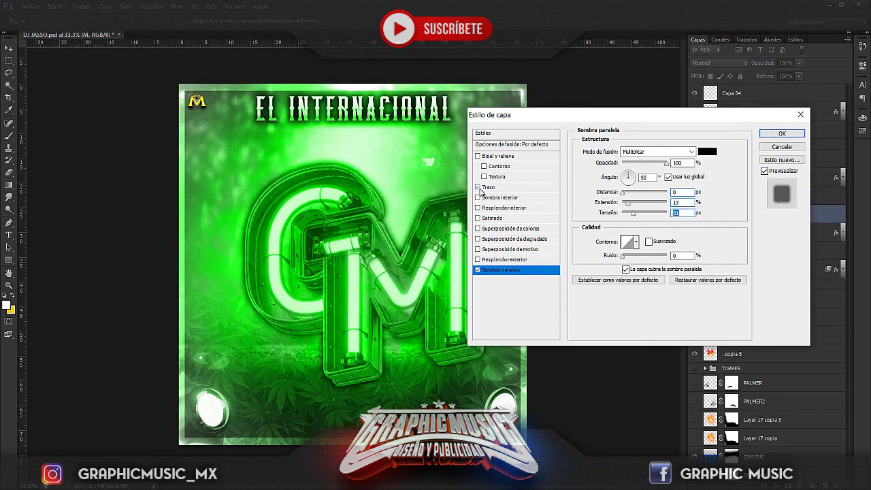
{"action": "left_click", "coordinate": [487, 186]}
{"action": "left_click", "coordinate": [601, 216]}
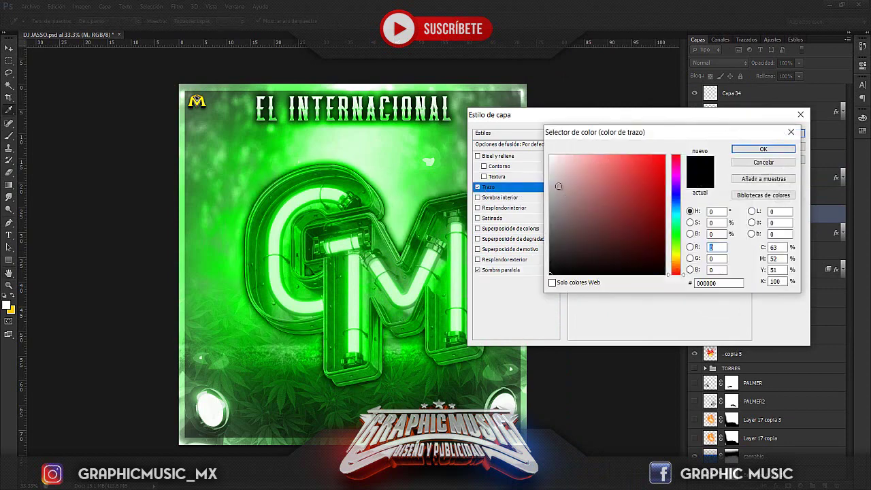
{"action": "left_click", "coordinate": [557, 182]}
{"action": "left_click", "coordinate": [748, 151]}
{"action": "left_click_drag", "start_coordinate": [624, 151], "coordinate": [627, 153]}
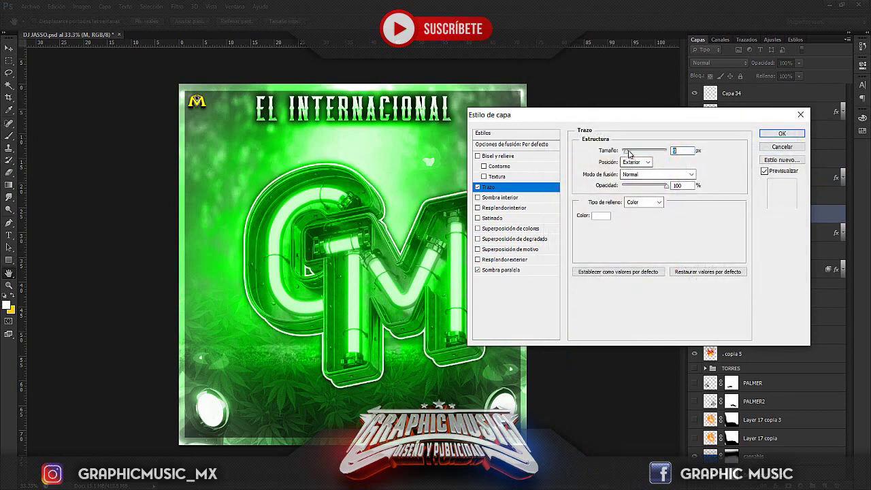
{"action": "left_click", "coordinate": [782, 134]}
Step: Move the monogram above Layer 3 copia 2, tilt it slightly, and hide the layer
{"action": "left_click_drag", "start_coordinate": [767, 195], "coordinate": [767, 193]}
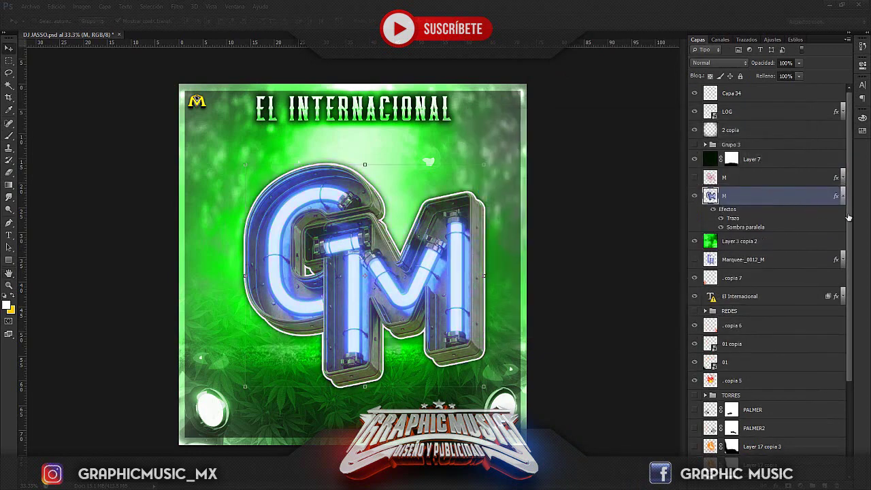
{"action": "left_click", "coordinate": [844, 197]}
{"action": "left_click_drag", "start_coordinate": [507, 267], "coordinate": [474, 299]}
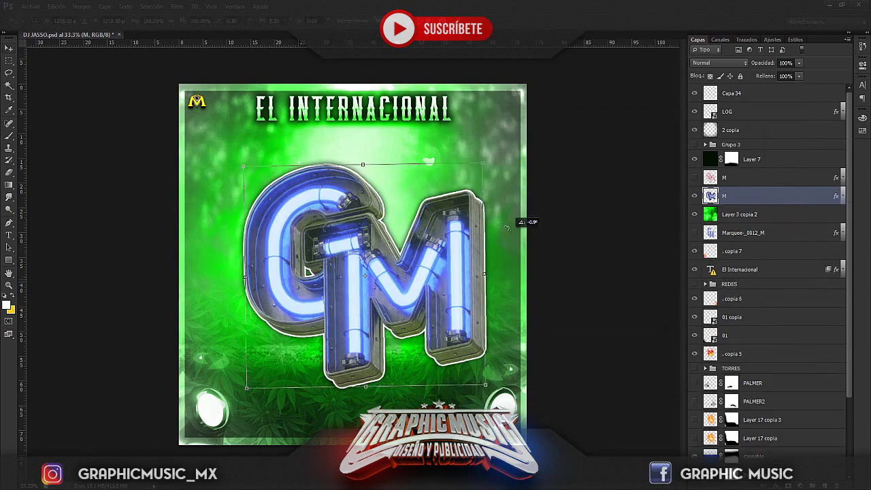
{"action": "left_click", "coordinate": [694, 195]}
Step: Place the orange neon G from the LETRAS 3D - NEON NARANJA folder, moved up-left
{"action": "left_click", "coordinate": [30, 6]}
{"action": "left_click", "coordinate": [41, 198]}
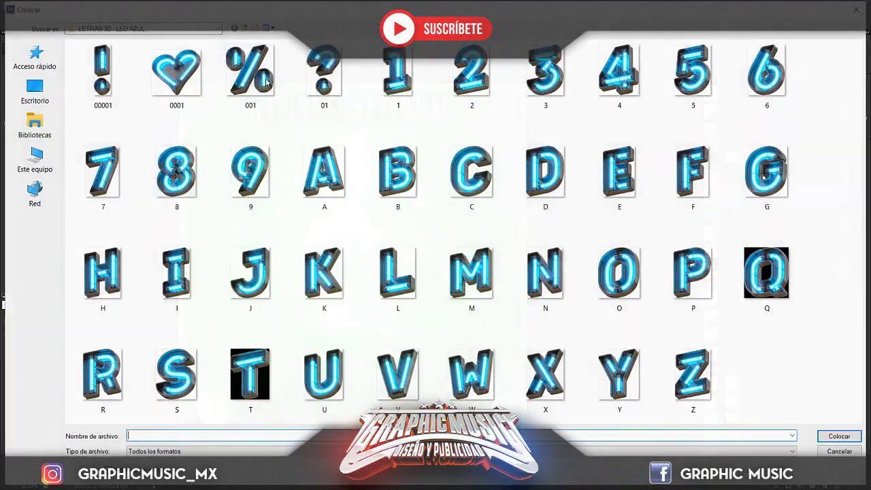
{"action": "left_click", "coordinate": [245, 28]}
{"action": "double_click", "coordinate": [119, 90]}
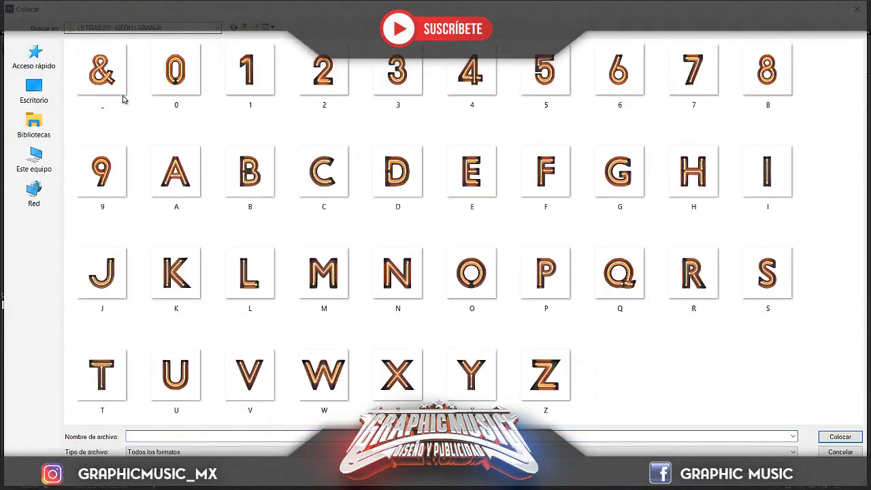
{"action": "double_click", "coordinate": [625, 184]}
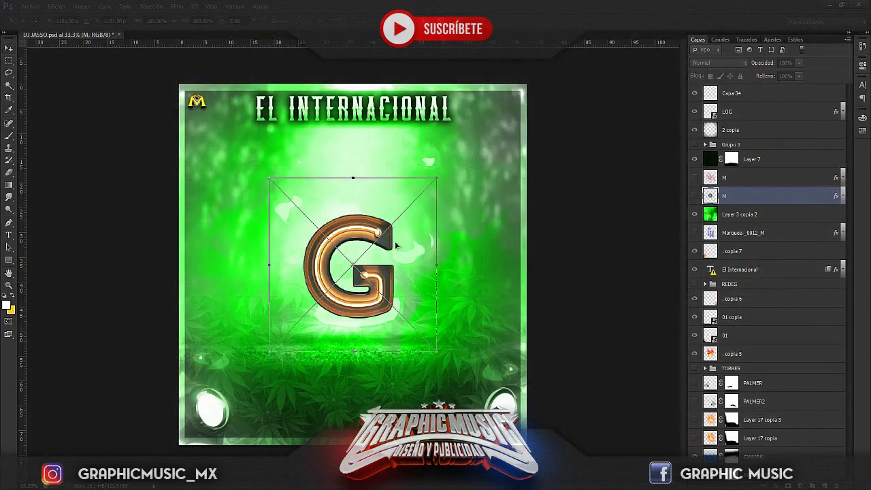
{"action": "left_click_drag", "start_coordinate": [352, 219], "coordinate": [305, 183]}
{"action": "key", "text": "Return"}
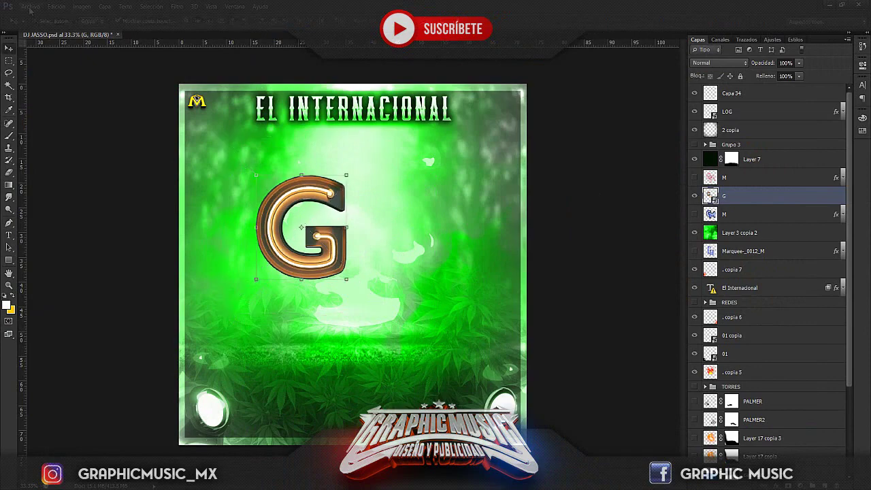
Step: Place the orange neon M overlapping the lower part of the G
{"action": "left_click", "coordinate": [30, 7]}
{"action": "left_click", "coordinate": [41, 199]}
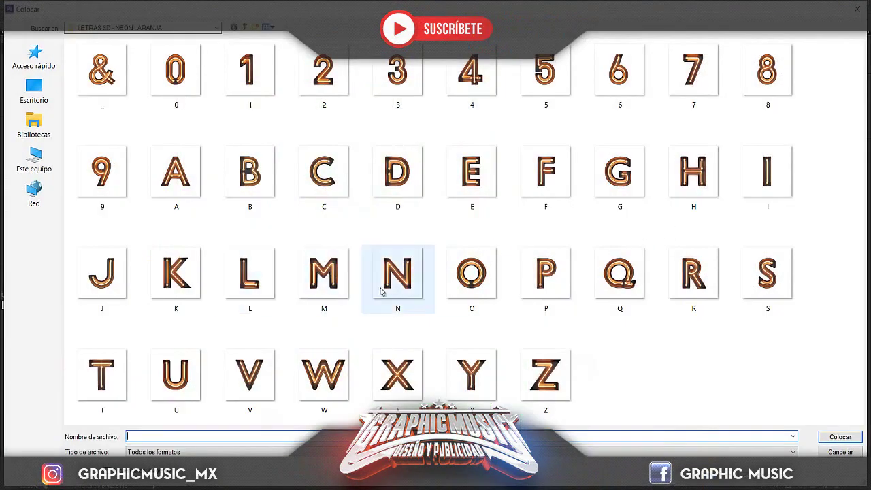
{"action": "double_click", "coordinate": [324, 273]}
{"action": "mouse_move", "coordinate": [369, 259]}
{"action": "left_mouse_down"}
{"action": "mouse_move", "coordinate": [386, 269]}
{"action": "mouse_move", "coordinate": [349, 274]}
{"action": "left_mouse_up"}
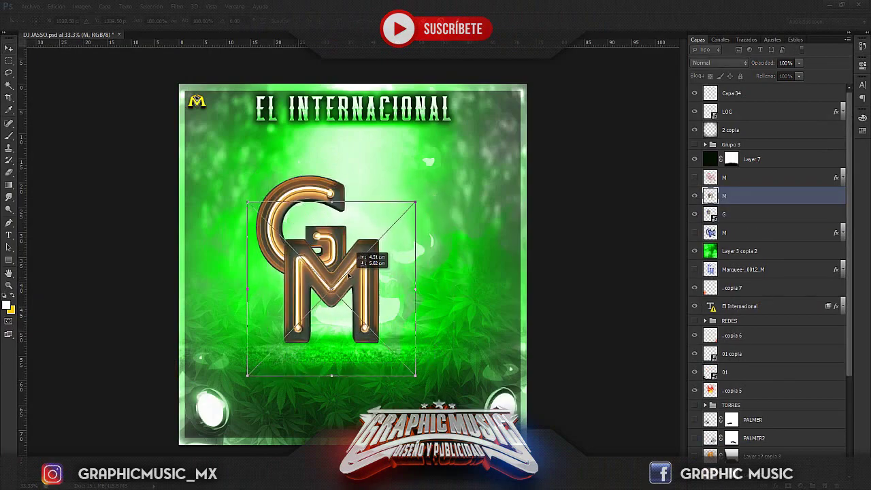
Step: Enlarge the orange G and M together and move them toward the flyer centre
{"action": "key", "text": "Return"}
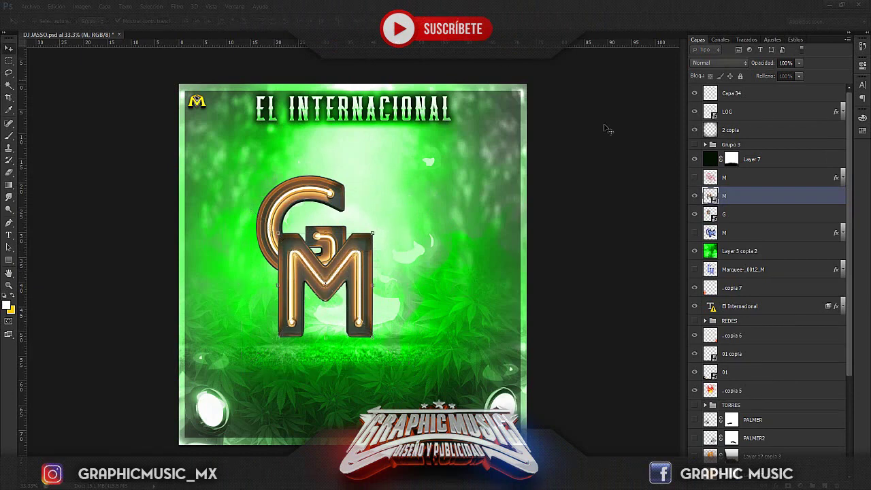
{"action": "left_click", "coordinate": [753, 215], "text": "shift"}
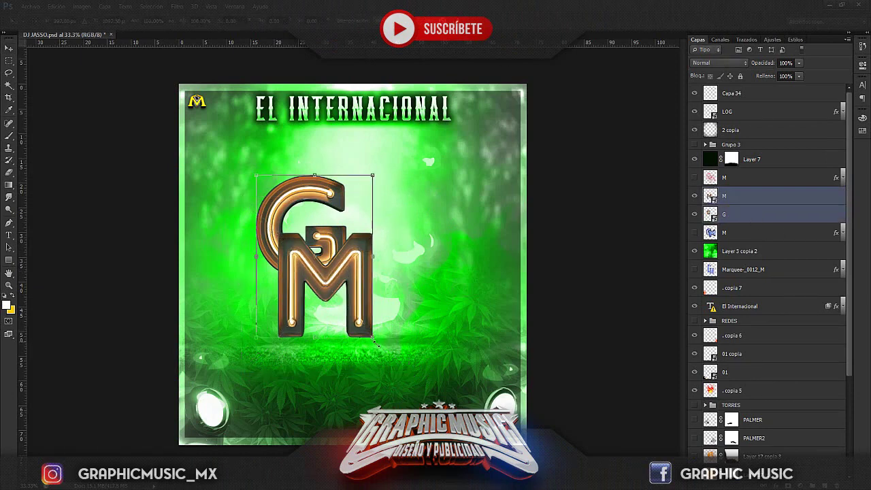
{"action": "left_click_drag", "start_coordinate": [373, 337], "coordinate": [413, 398]}
{"action": "left_click_drag", "start_coordinate": [404, 358], "coordinate": [419, 351]}
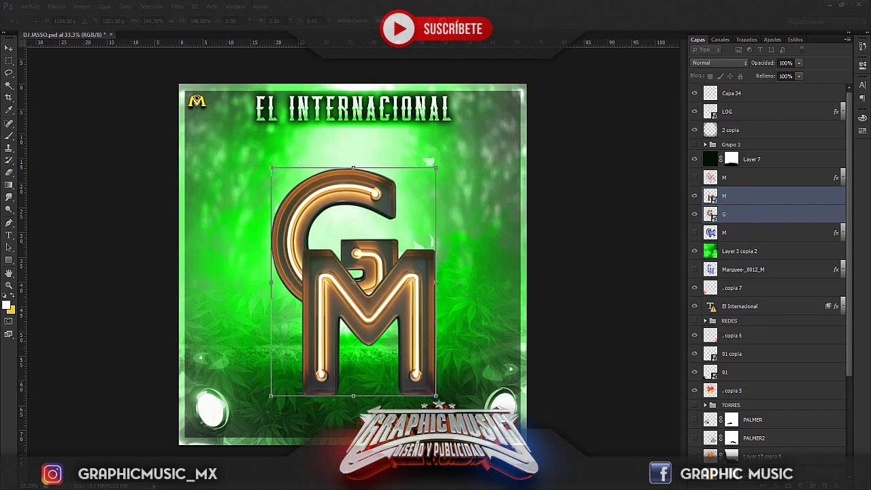
{"action": "key", "text": "Return"}
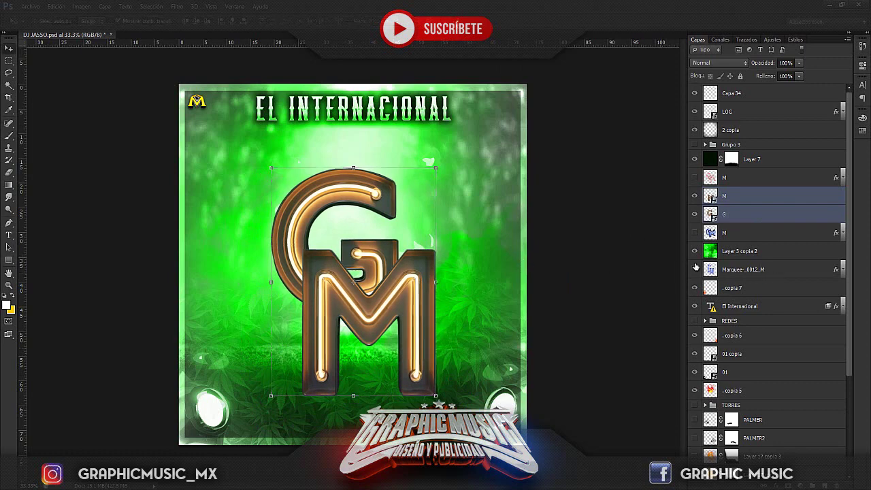
Step: Merge the orange G and M into one layer and adjust its hue
{"action": "key", "text": "ctrl+e"}
{"action": "key", "text": "ctrl+u"}
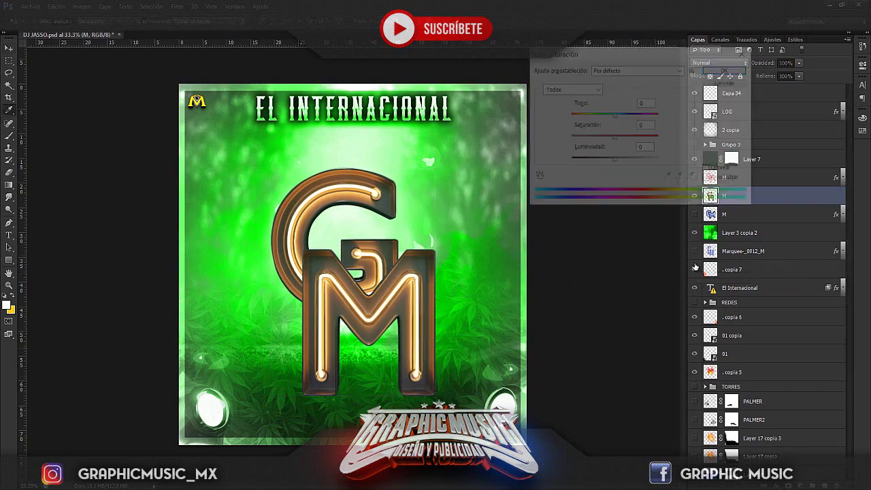
{"action": "mouse_move", "coordinate": [615, 115]}
{"action": "left_mouse_down"}
{"action": "mouse_move", "coordinate": [627, 115]}
{"action": "mouse_move", "coordinate": [578, 115]}
{"action": "left_mouse_up"}
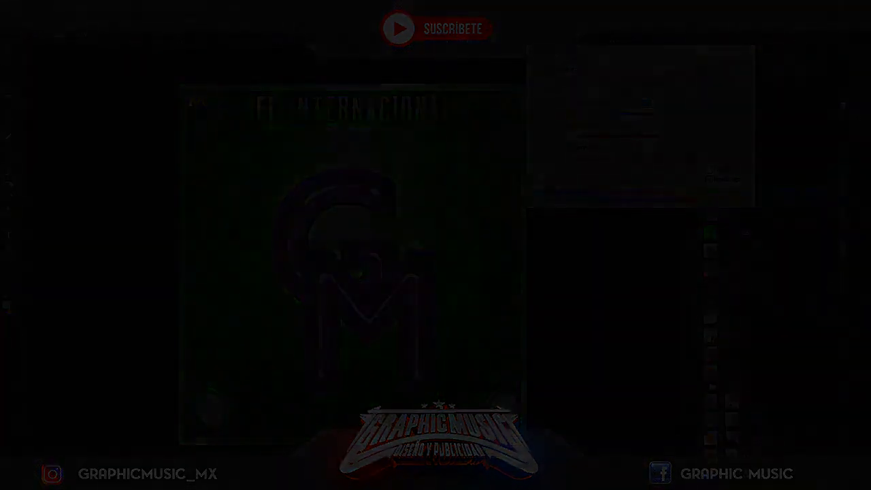